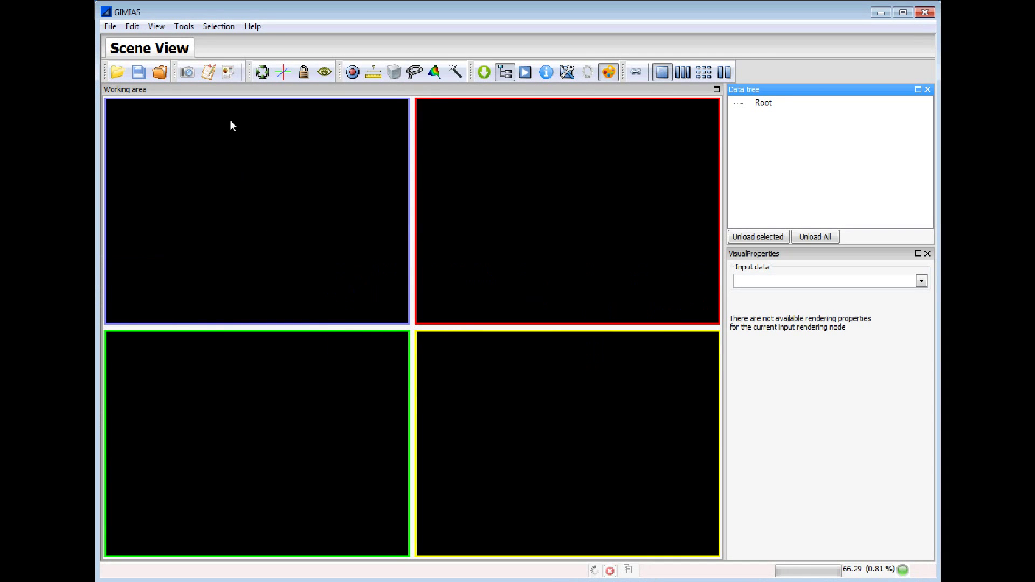
Step: Open the Clinical Report Designer on Report1 'my report' and bring it fully into view
left_click(228, 76)
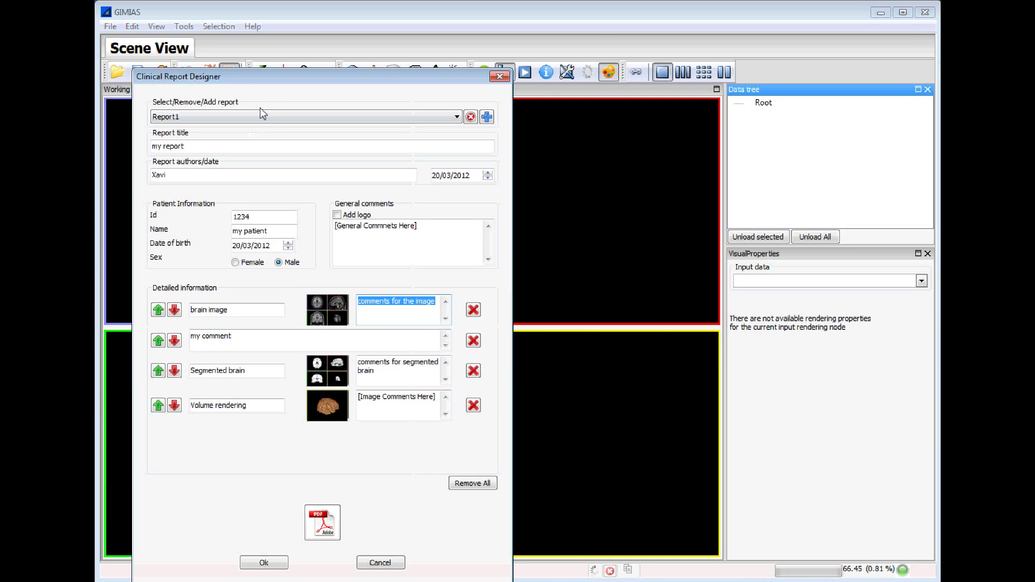
left_click_drag(263, 82, 357, 47)
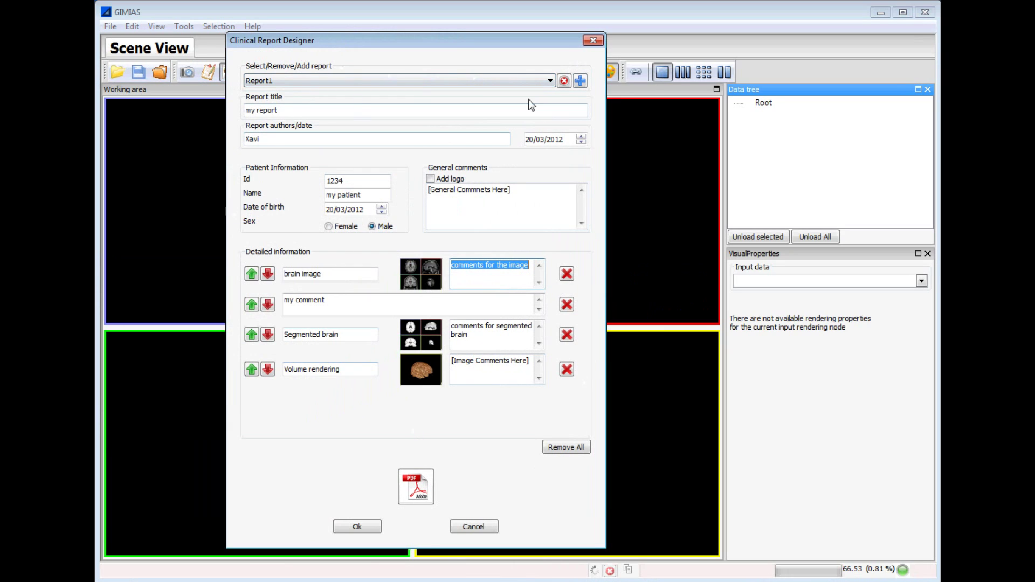
Step: Replace the old report with a new Report1 titled 'my title' and enter the author
left_click(564, 81)
left_click(580, 81)
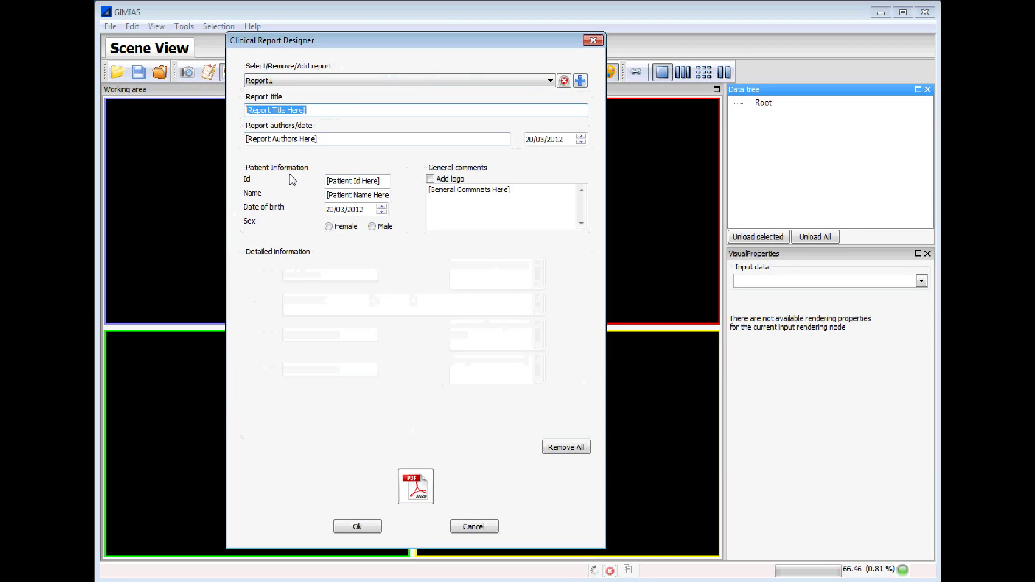
type("my title")
key("Tab")
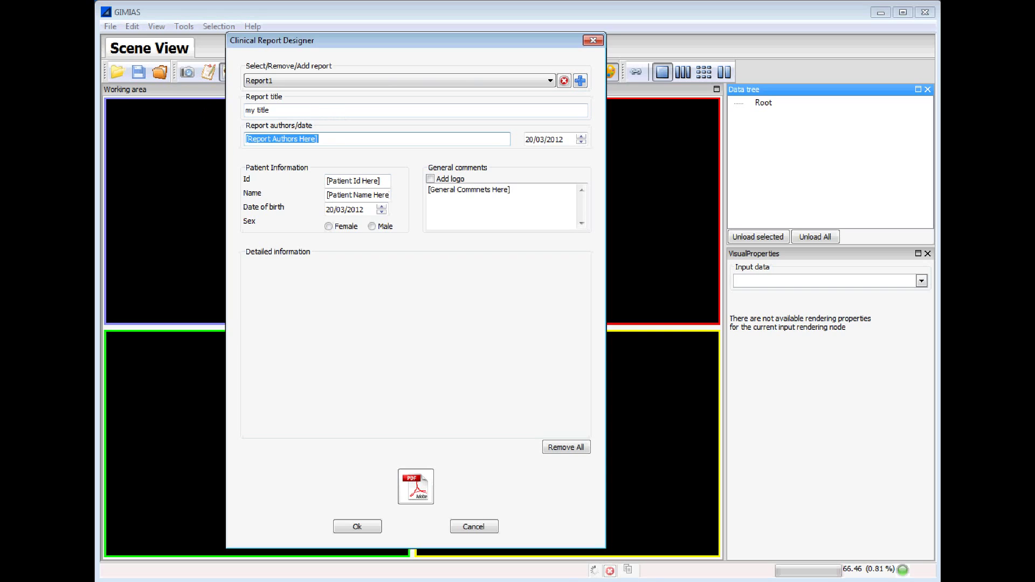
type("Xavi")
Step: Fill in the patient's id and name and set the sex to Male
left_click(327, 184)
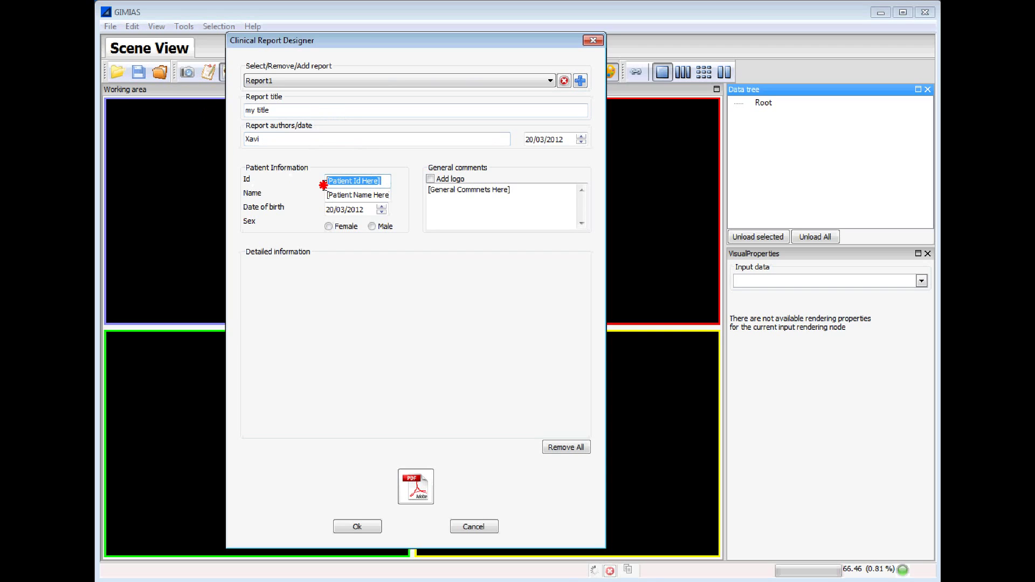
type("1234")
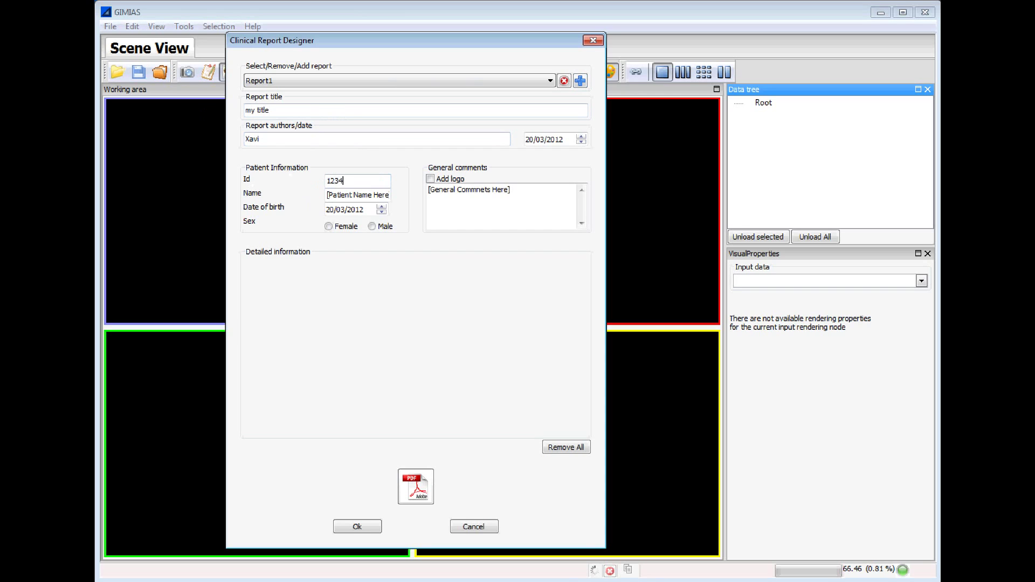
left_click(364, 194)
type("my p")
left_click(385, 228)
Step: Confirm the new report details and close the Clinical Report Designer
left_click(370, 529)
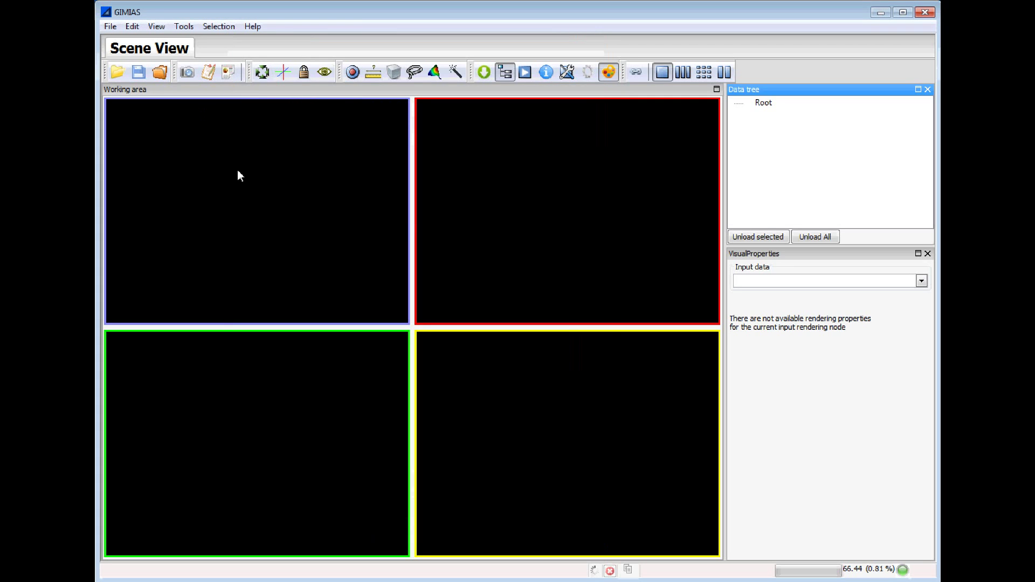
left_click(229, 72)
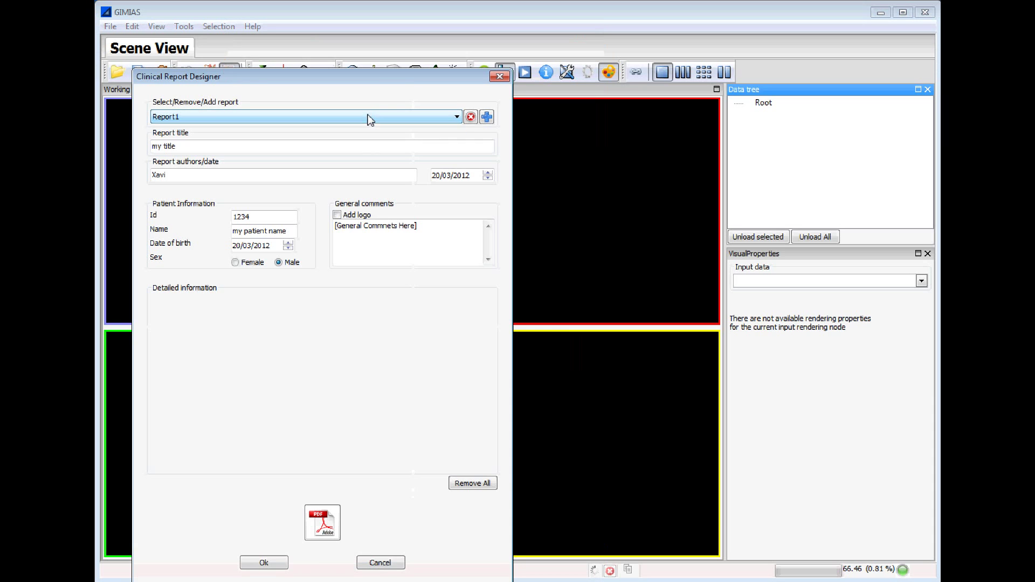
left_click(276, 562)
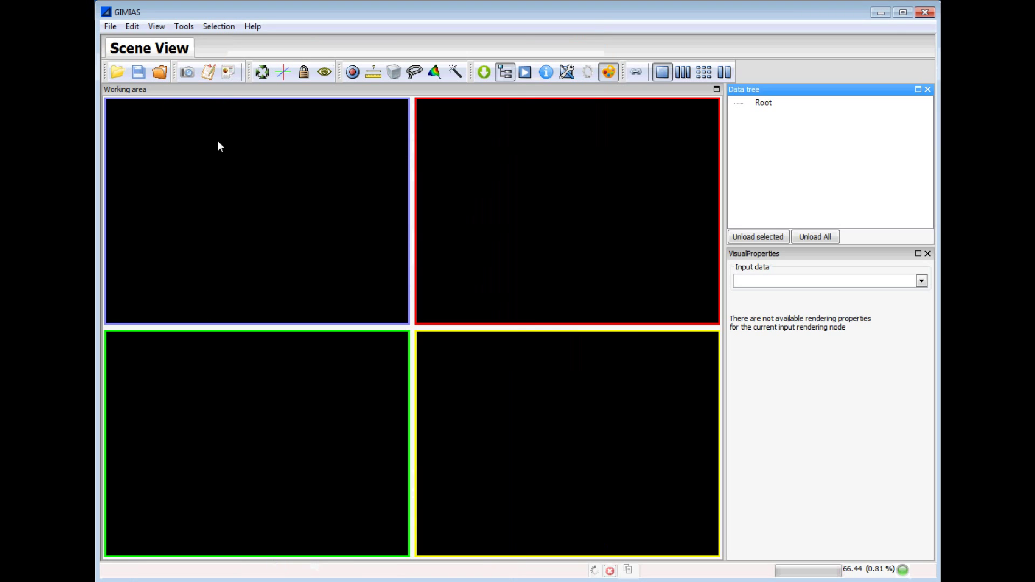
Step: Load demo-MRI-head.vtk from the recent files into the four views and hide VisualProperties
left_click(110, 26)
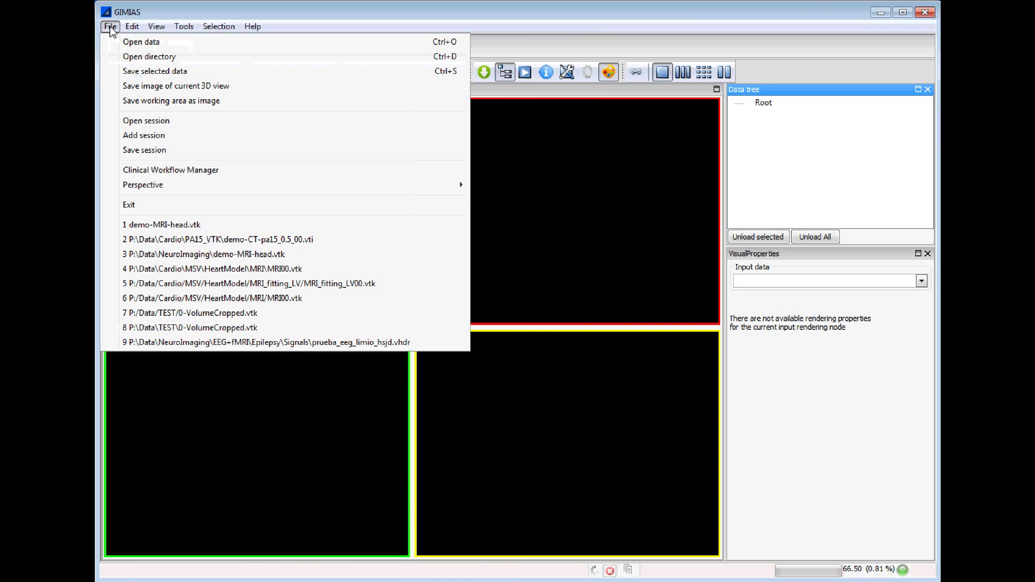
left_click(167, 226)
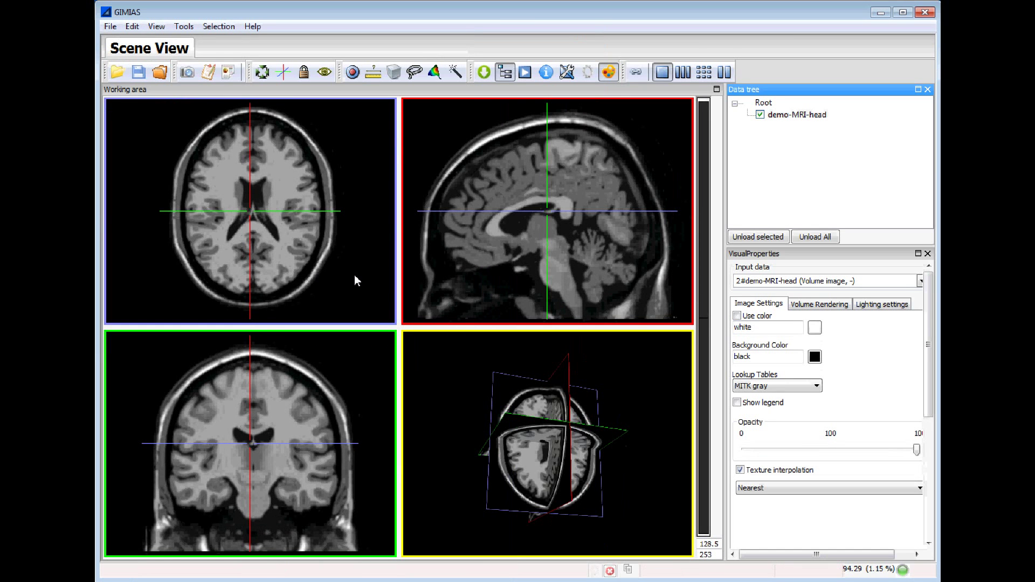
double_click(442, 255)
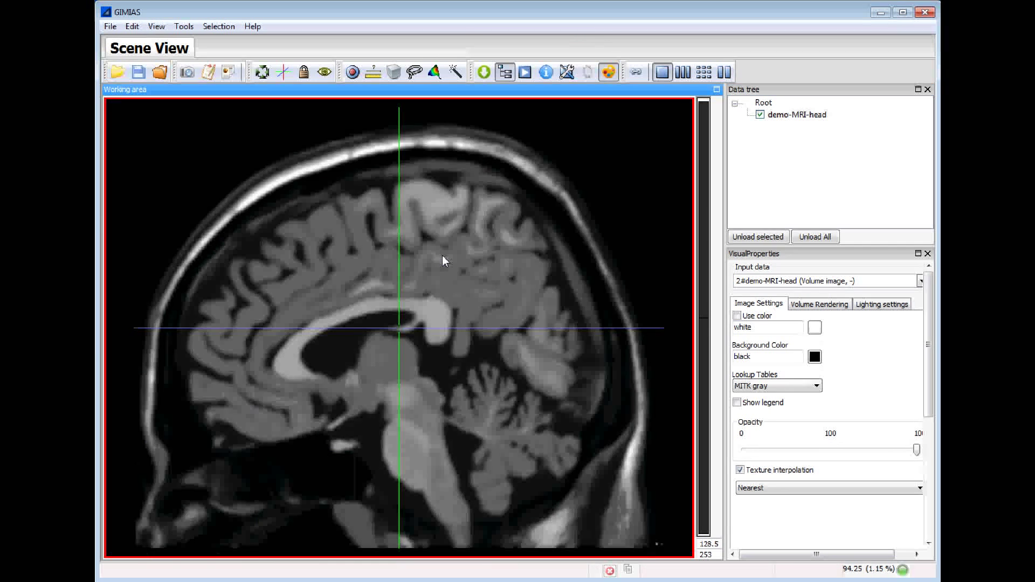
double_click(442, 256)
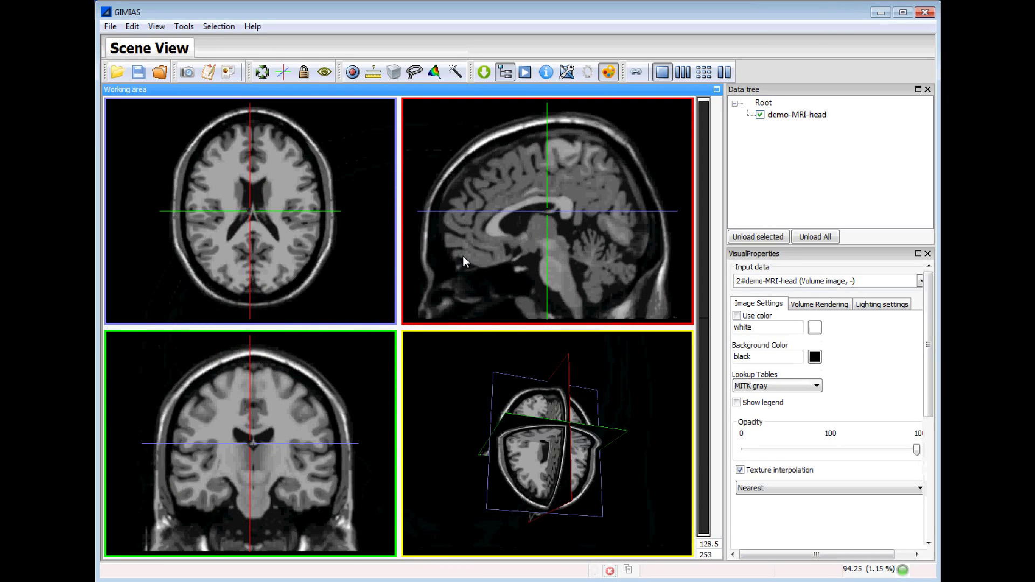
left_click(927, 253)
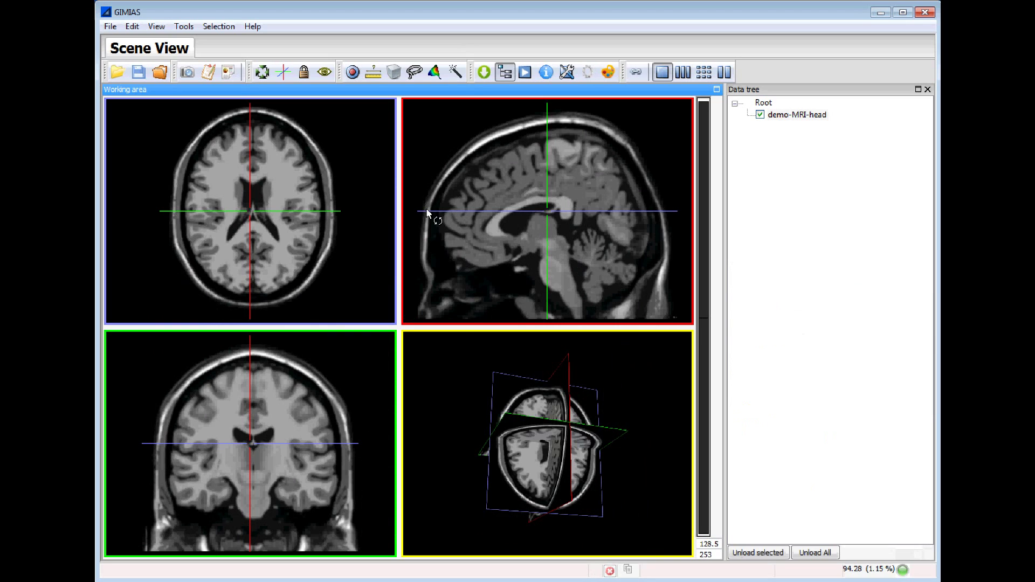
Step: Capture the four views as a report image titled 'my brain image' with a short comment
left_click(188, 73)
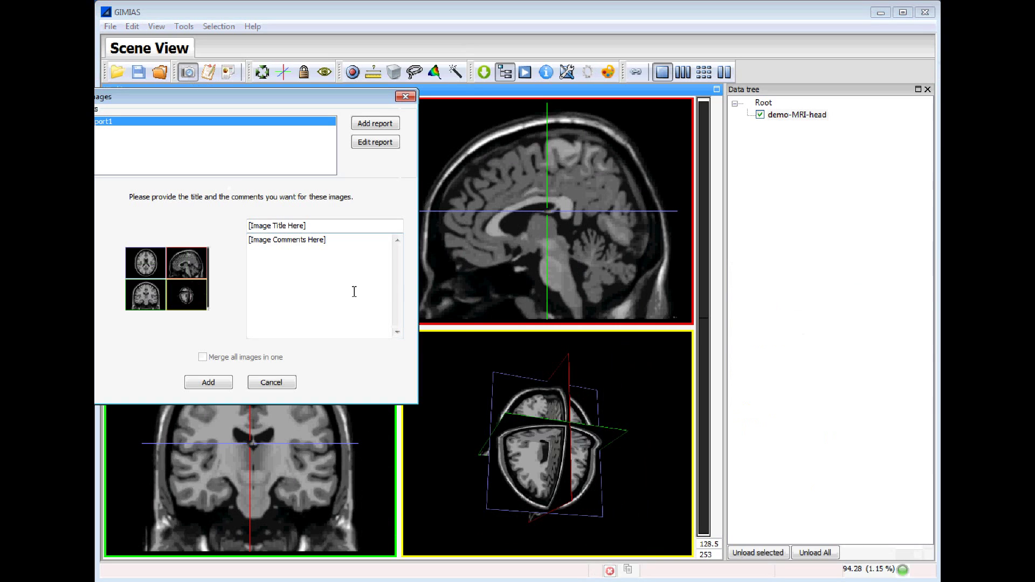
left_click_drag(231, 97, 374, 120)
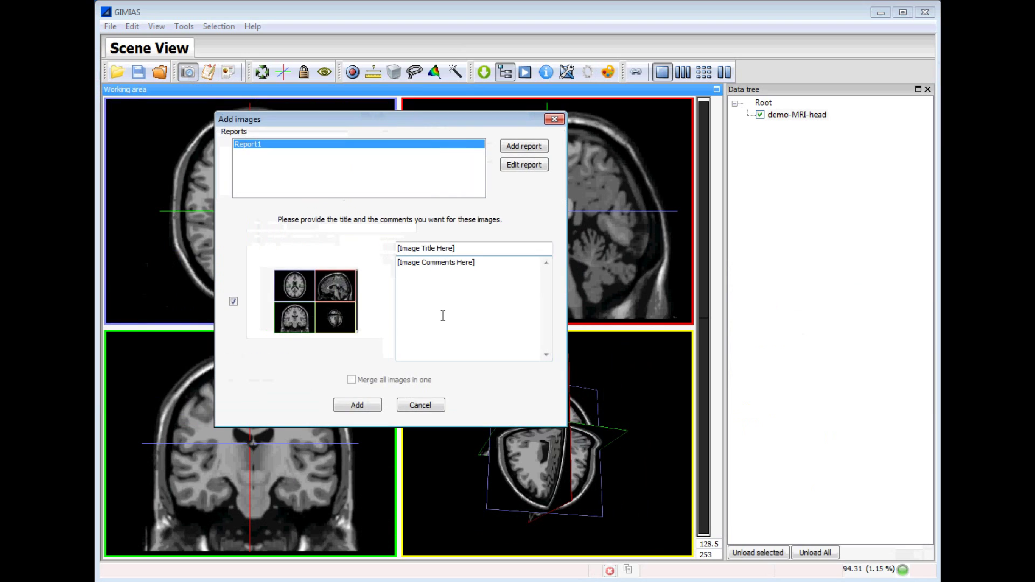
left_click(478, 249)
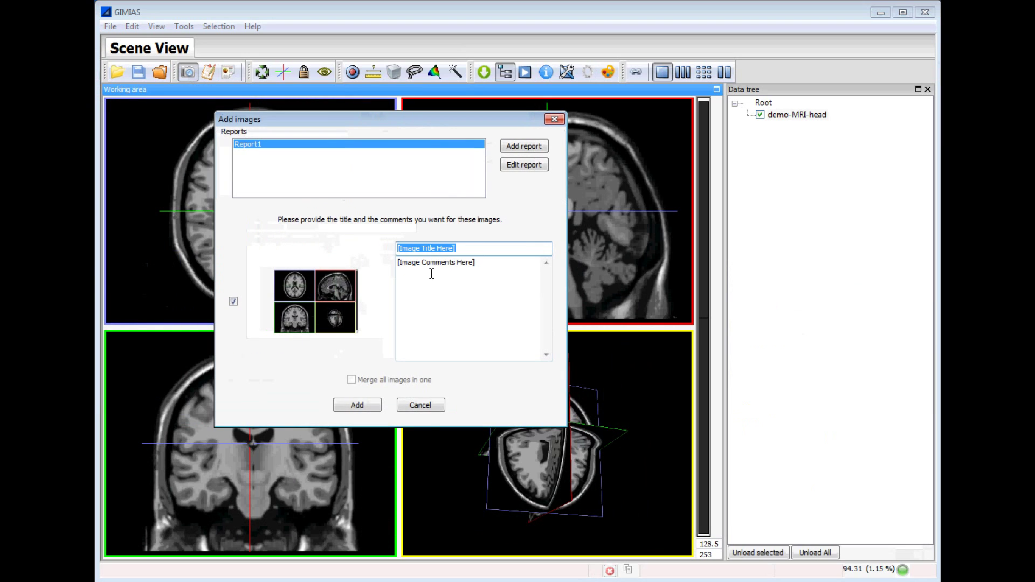
type("my brain image")
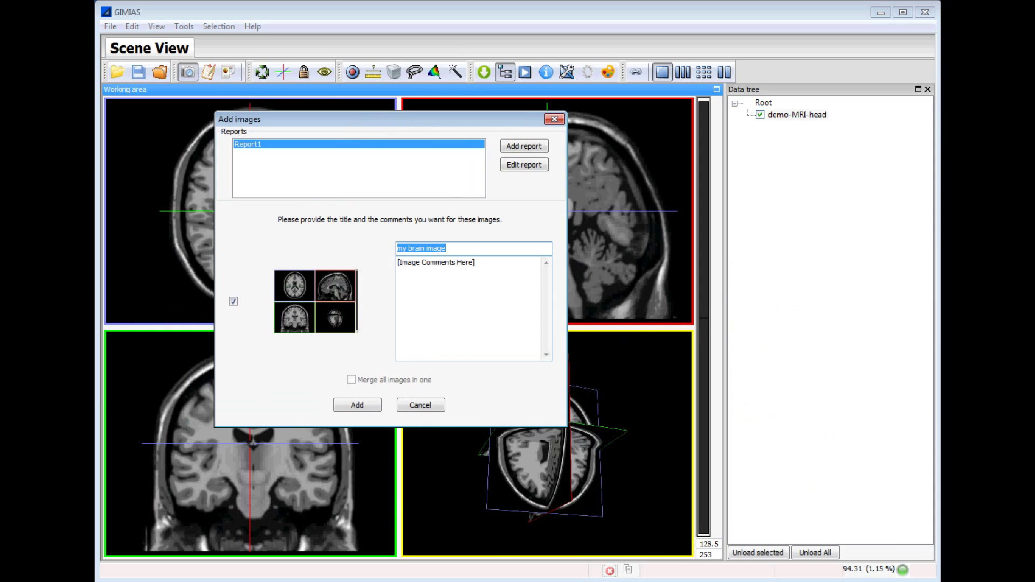
key("Tab")
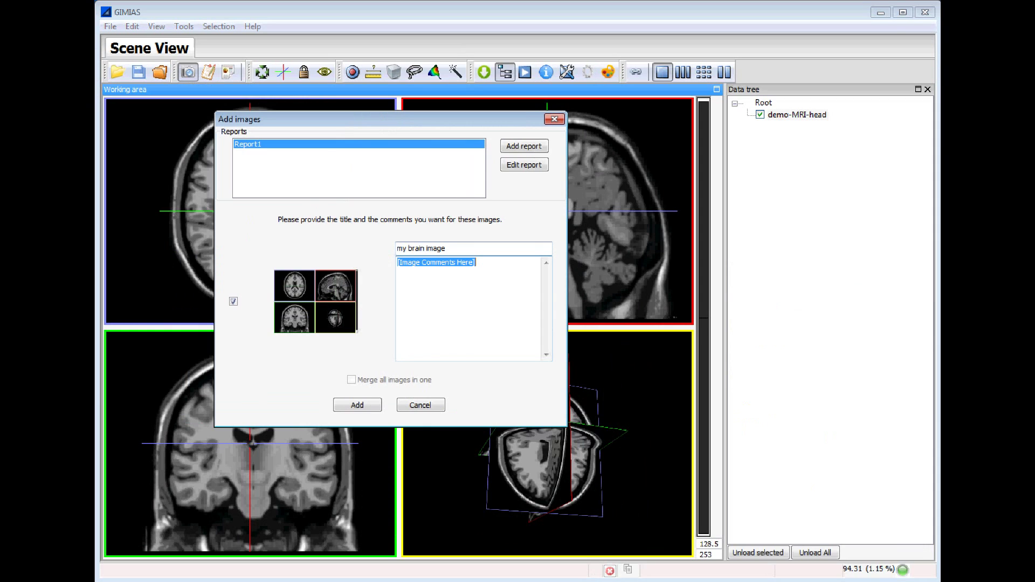
type("some")
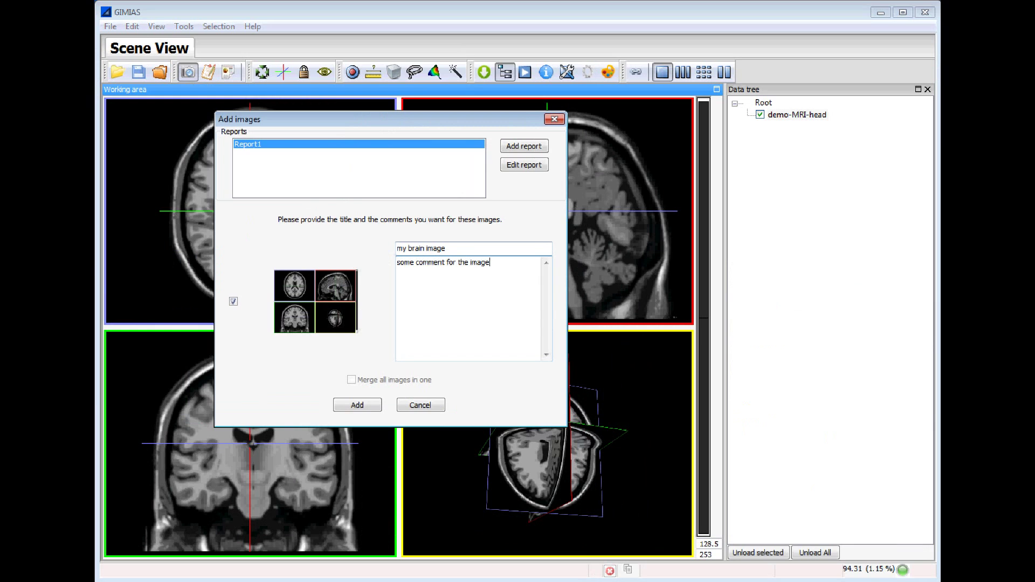
left_click(356, 404)
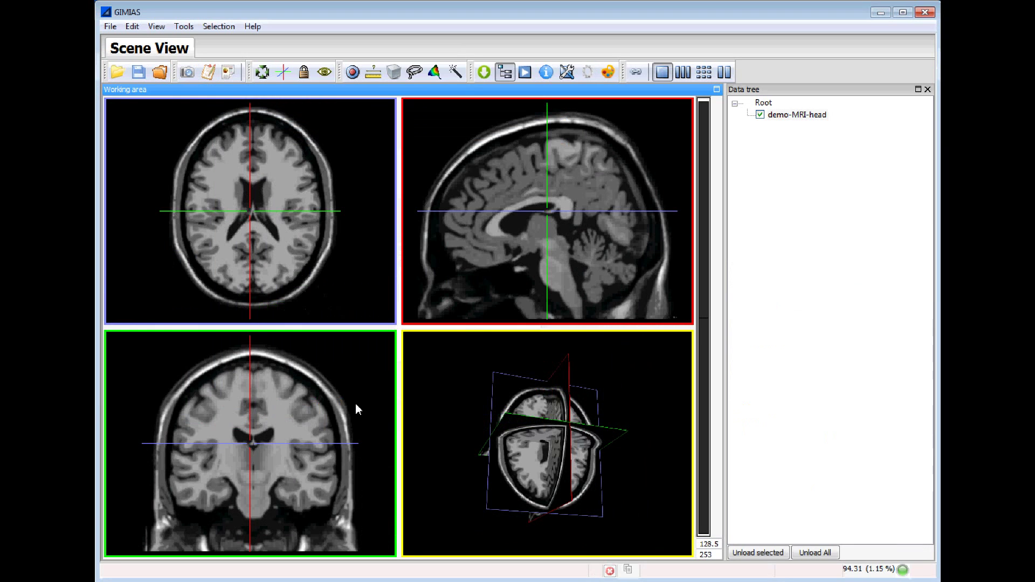
left_click(229, 72)
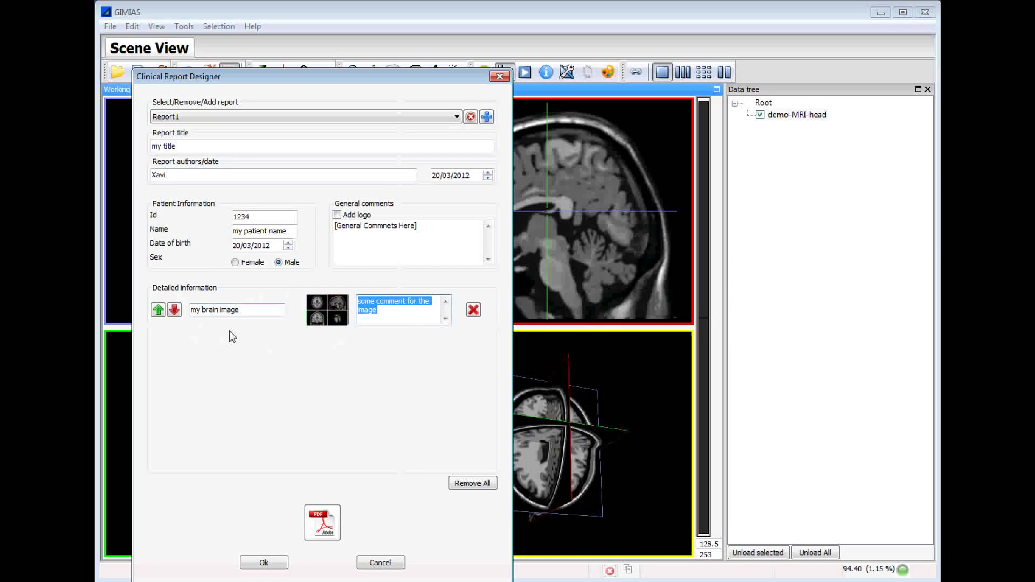
left_click(273, 563)
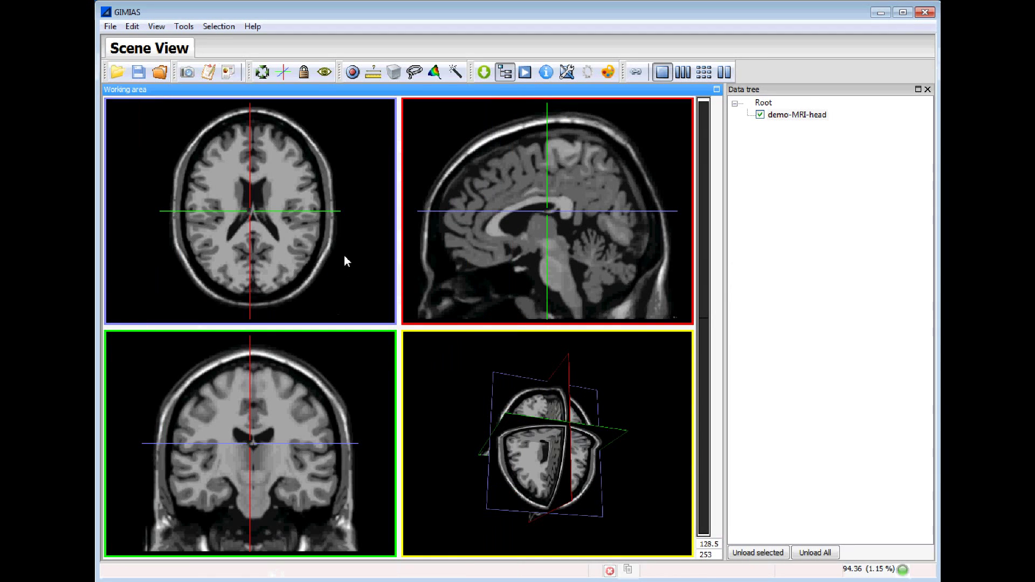
Step: Open Interactive Segmentation, select the fifth editing tool, and set demo-MRI-head as reference image
left_click(456, 74)
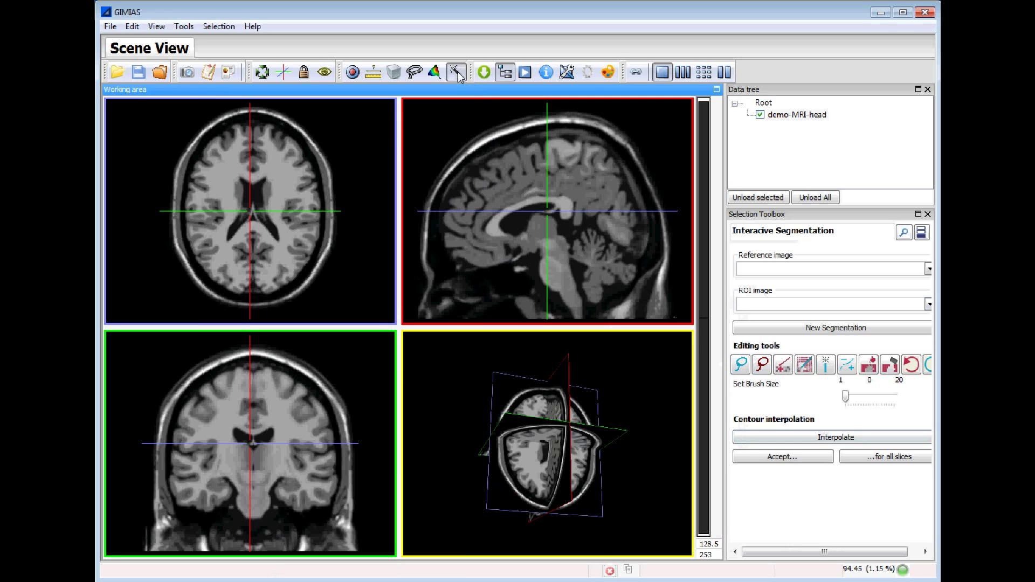
left_click_drag(726, 273, 714, 274)
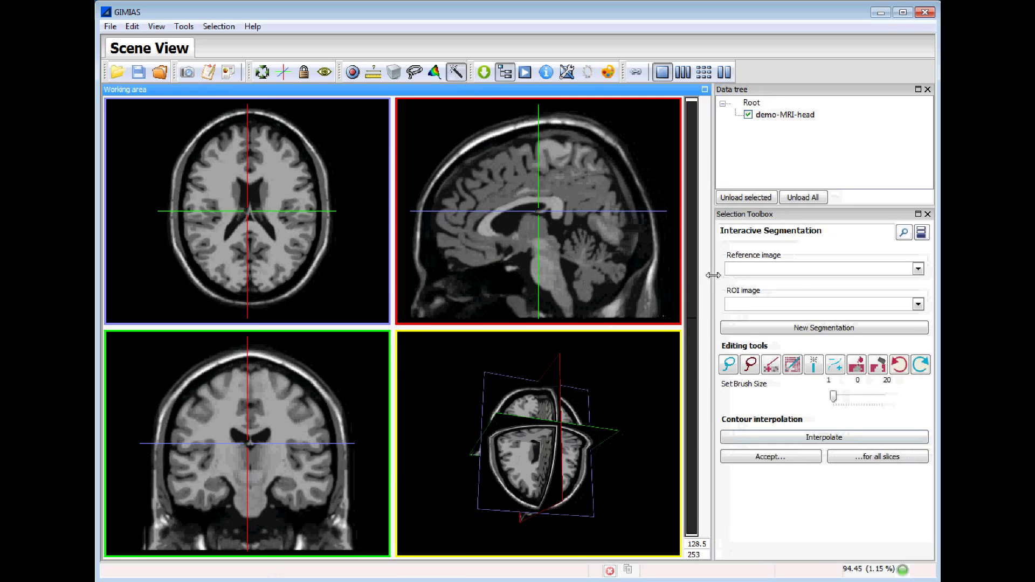
left_click(815, 371)
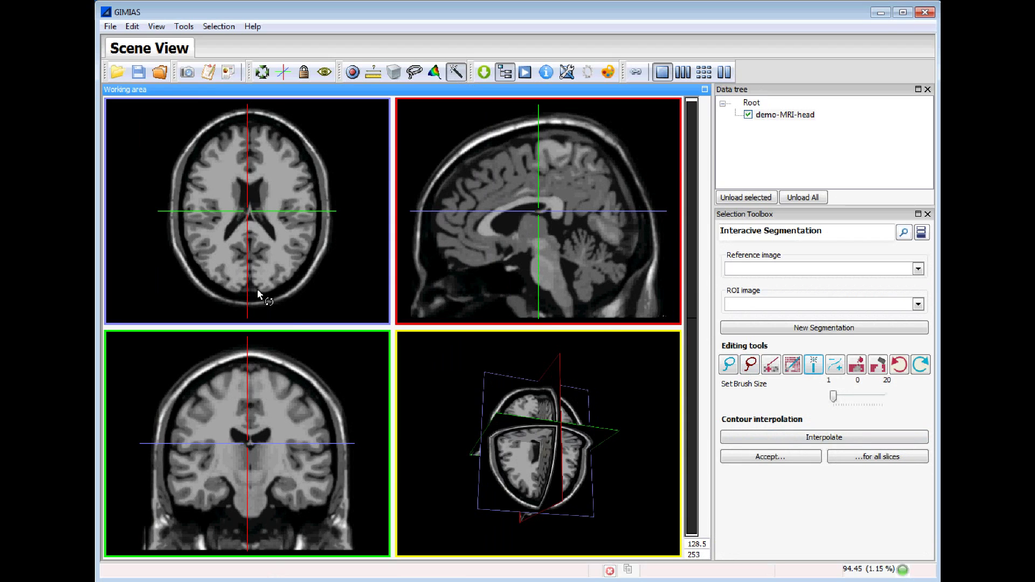
left_click(759, 270)
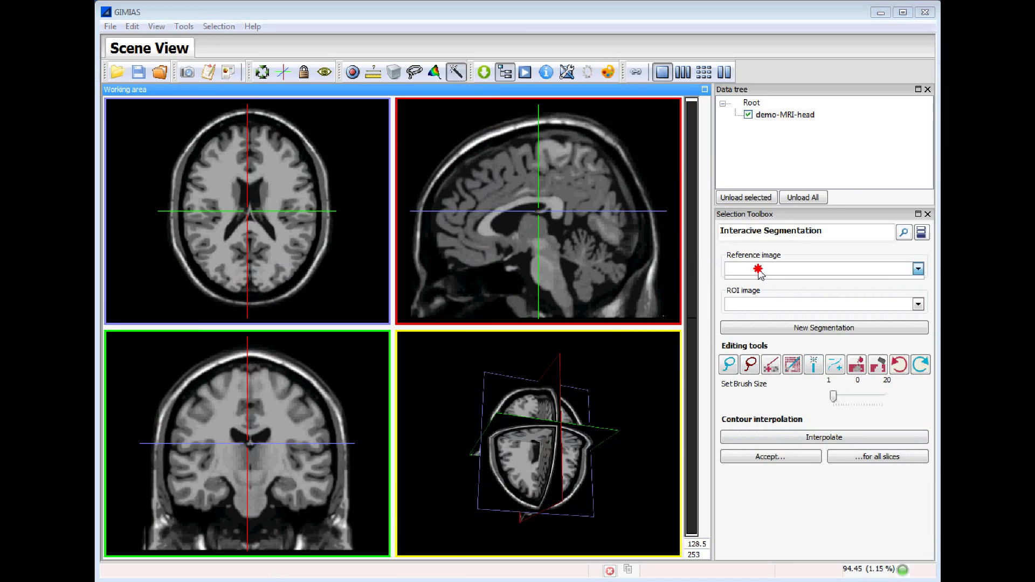
left_click(760, 278)
Step: Grow seeded regions in both temporal lobes and add the left temporal region to MaskImage
left_click(815, 369)
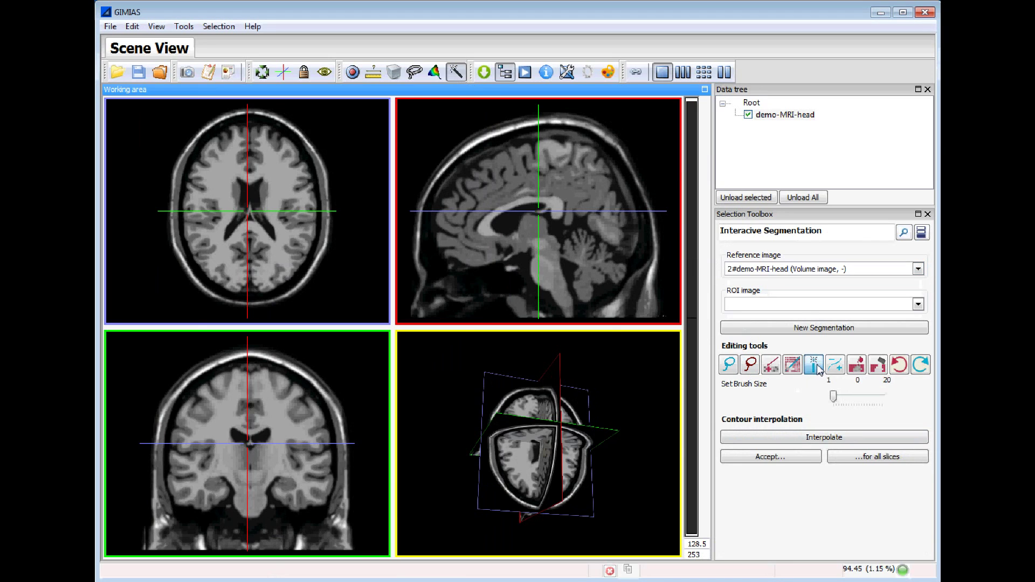
left_click_drag(278, 199, 297, 205)
scroll(270, 196, "down", 5)
scroll(276, 206, "down", 2)
scroll(275, 215, "down", 2)
scroll(280, 222, "down", 2)
scroll(280, 222, "down", 2)
scroll(283, 230, "down", 2)
scroll(282, 230, "down", 2)
scroll(287, 224, "down", 2)
scroll(287, 224, "down", 2)
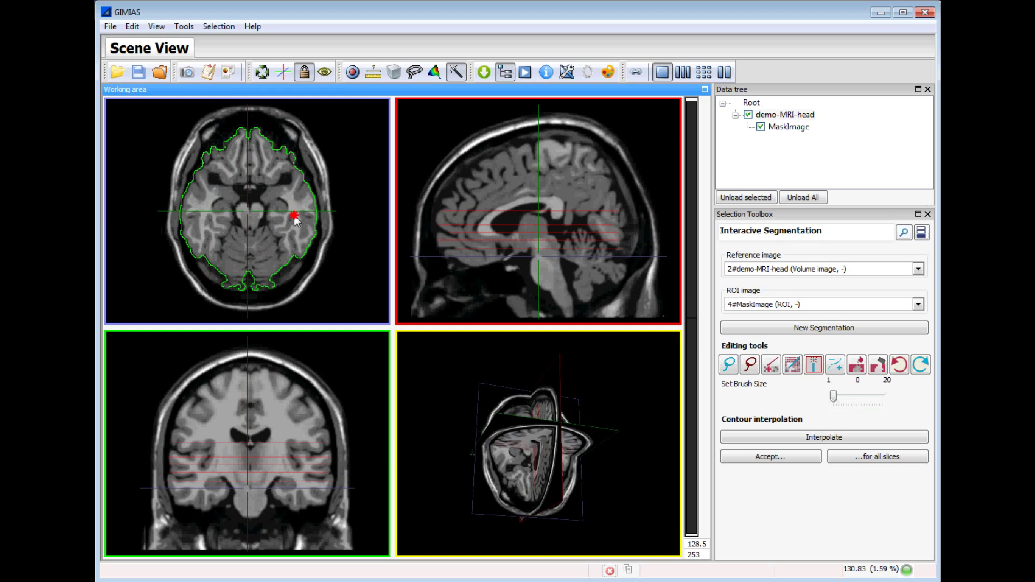
left_click_drag(281, 256, 282, 263)
mouse_move(203, 208)
left_mouse_down()
mouse_move(204, 230)
mouse_move(205, 179)
mouse_move(211, 201)
left_mouse_up()
scroll(215, 203, "down", 3)
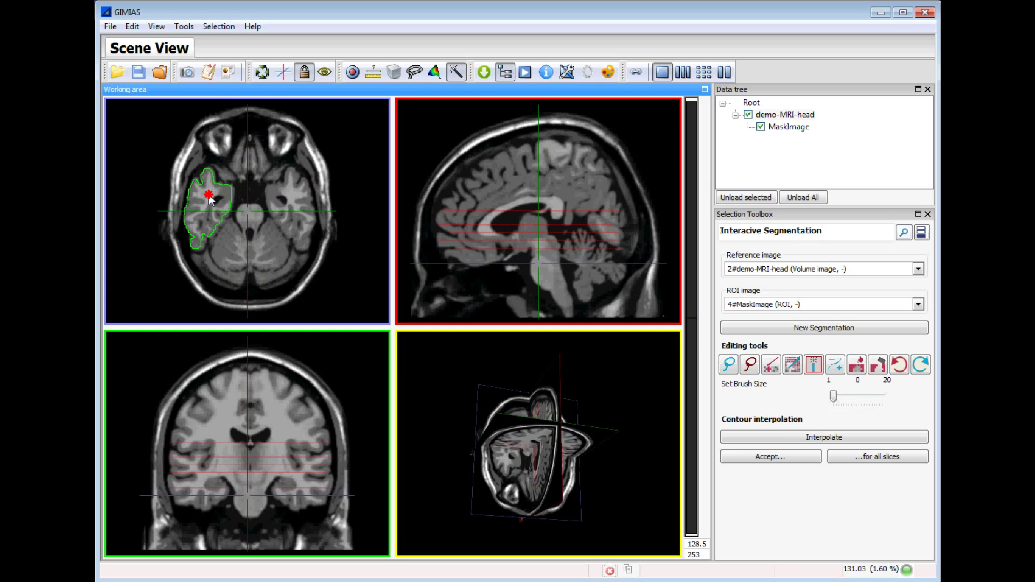
left_click(210, 198)
Step: Regrow the temporal-lobe regions on neighbouring lower axial slices
scroll(293, 196, "down", 3)
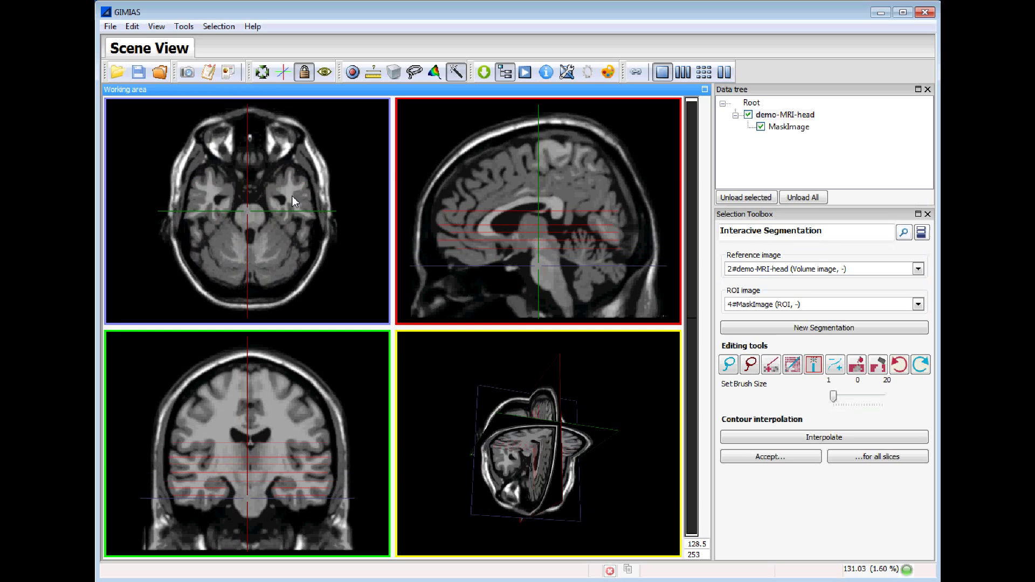
left_click_drag(291, 196, 285, 227)
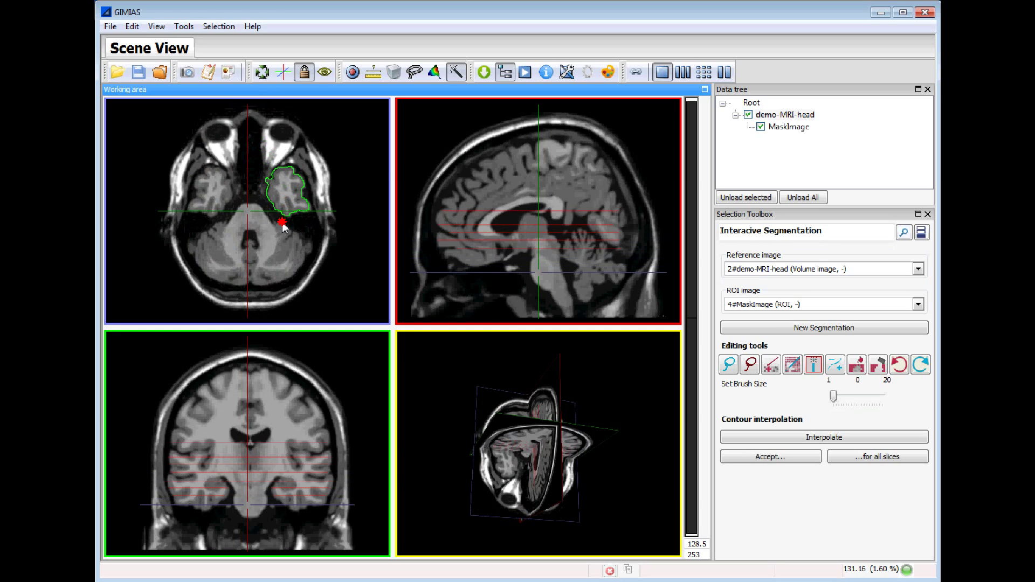
left_click_drag(181, 215, 216, 166)
scroll(228, 196, "down", 5)
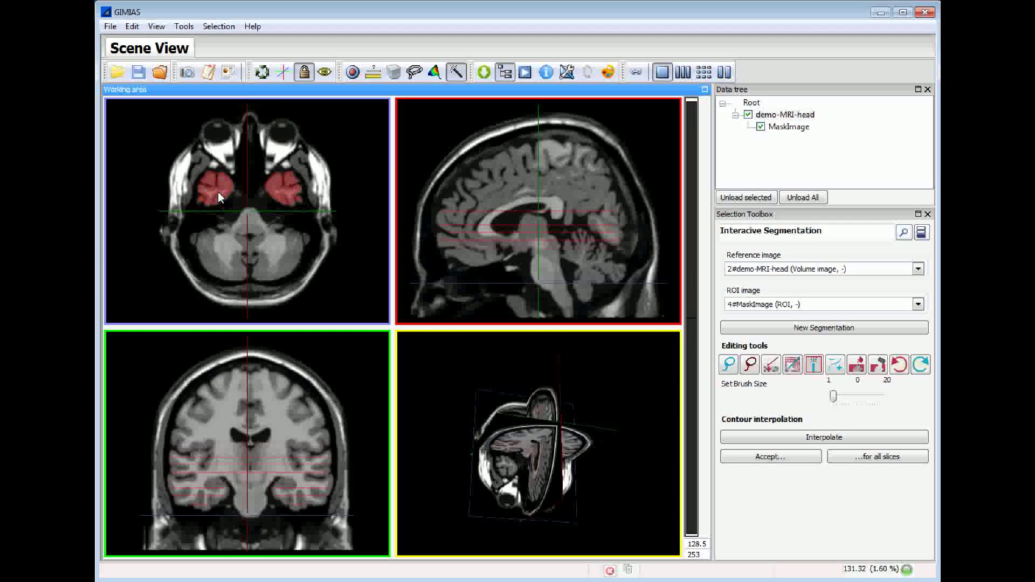
scroll(218, 194, "down", 5)
scroll(218, 193, "up", 5)
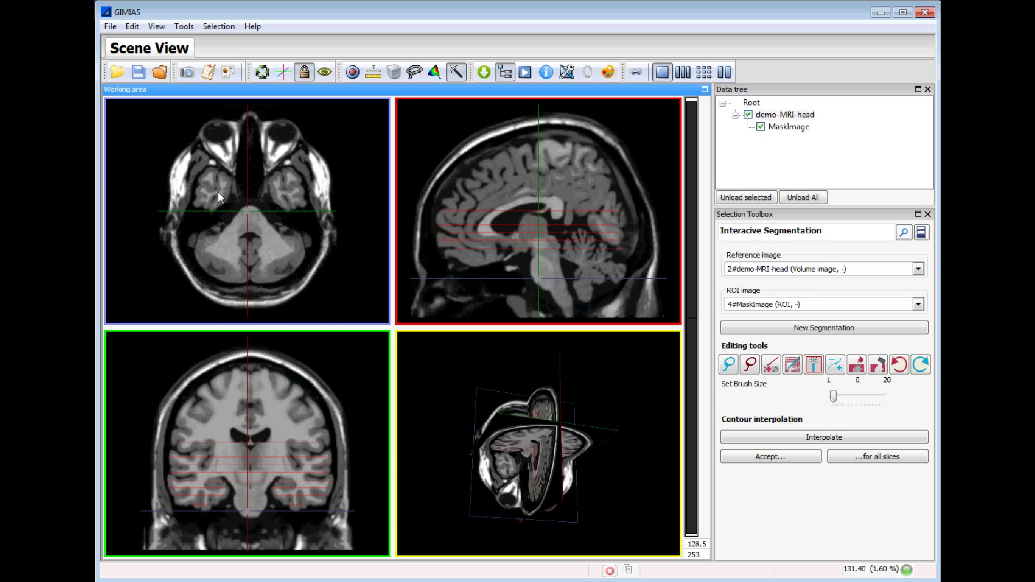
scroll(218, 192, "up", 5)
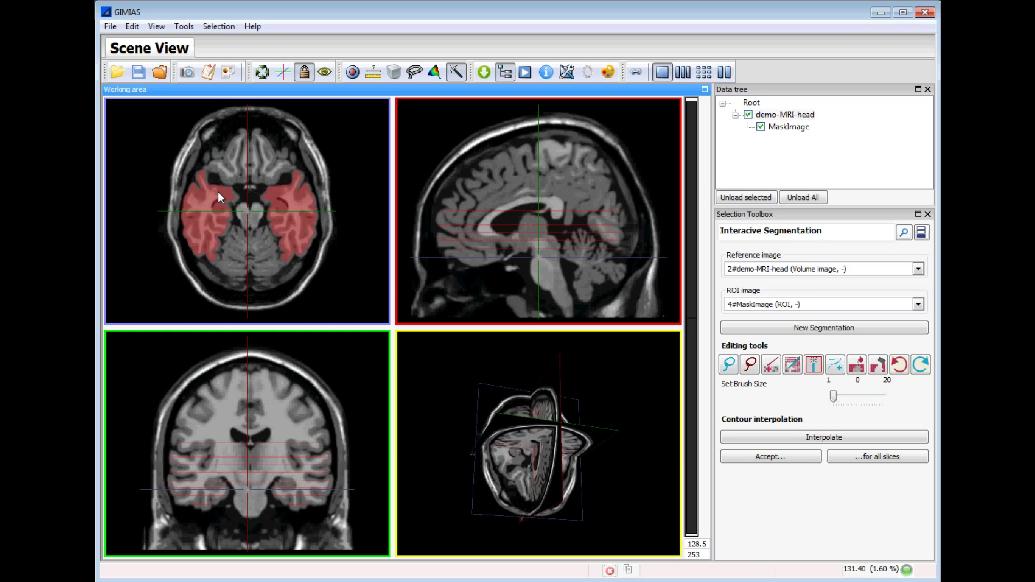
scroll(218, 191, "up", 3)
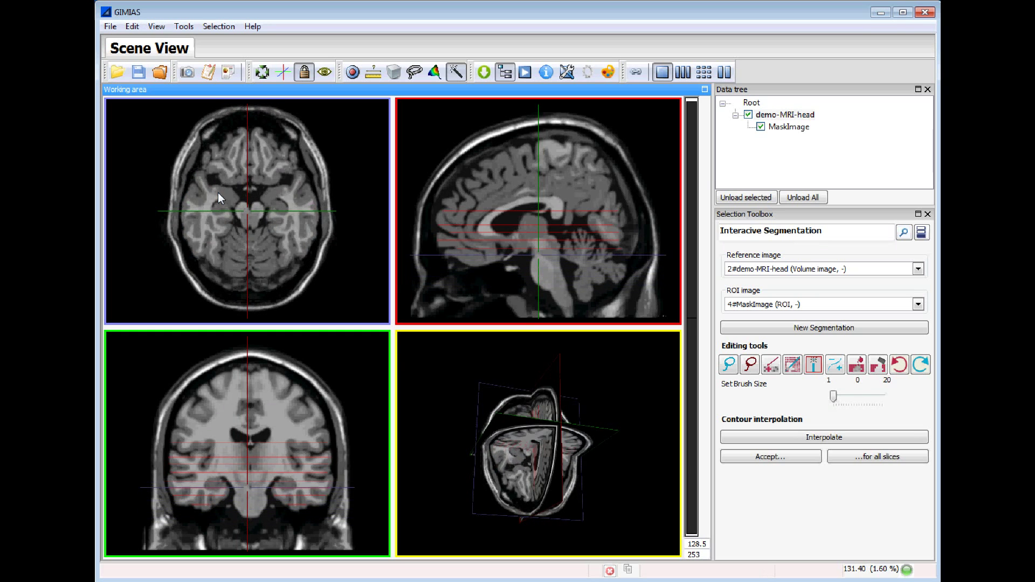
scroll(218, 192, "down", 3)
scroll(218, 192, "up", 3)
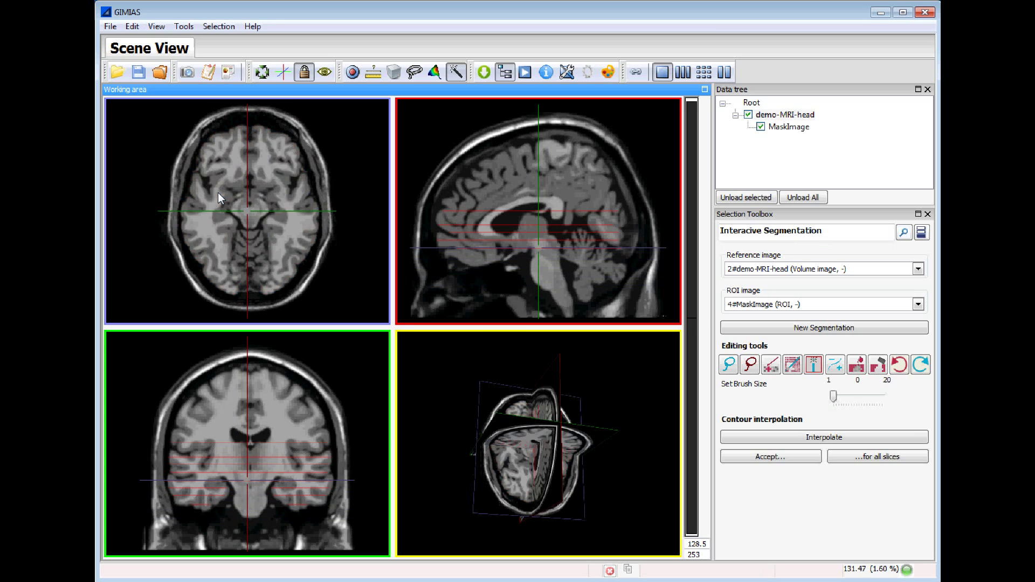
scroll(218, 192, "down", 3)
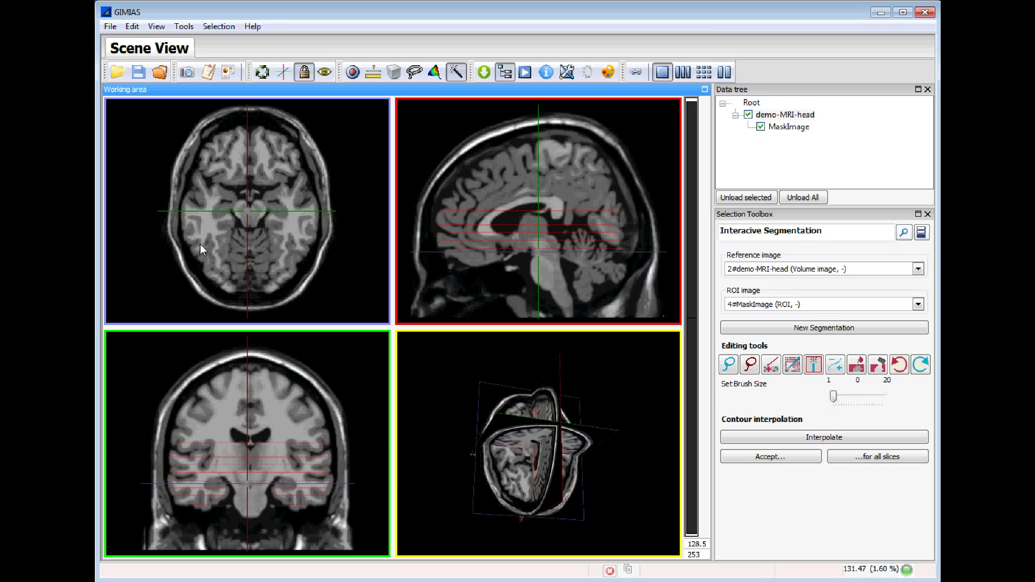
left_click_drag(207, 228, 207, 264)
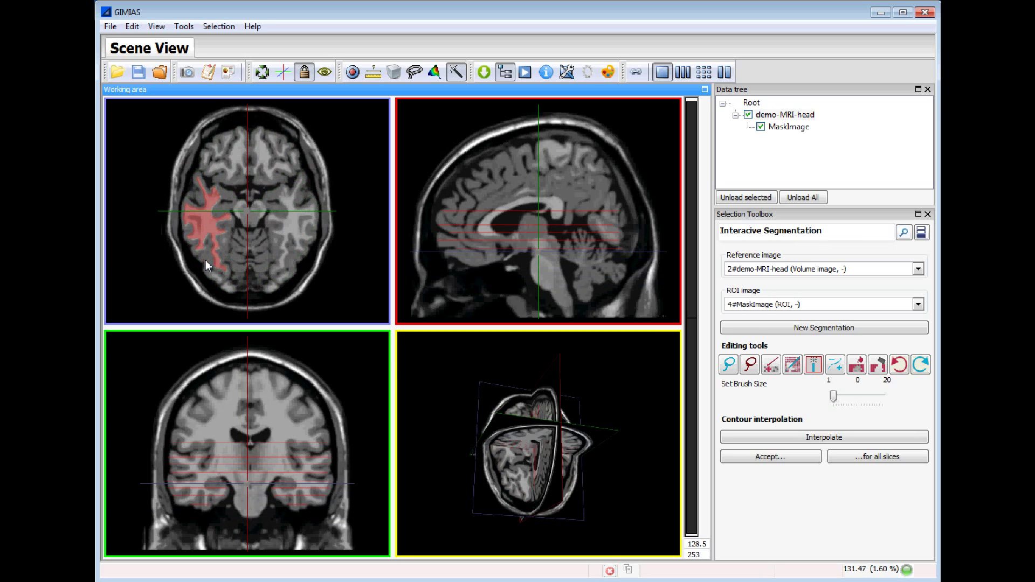
Step: Erase the stray red region from the higher slice, retrying region growing in between
left_click(817, 366)
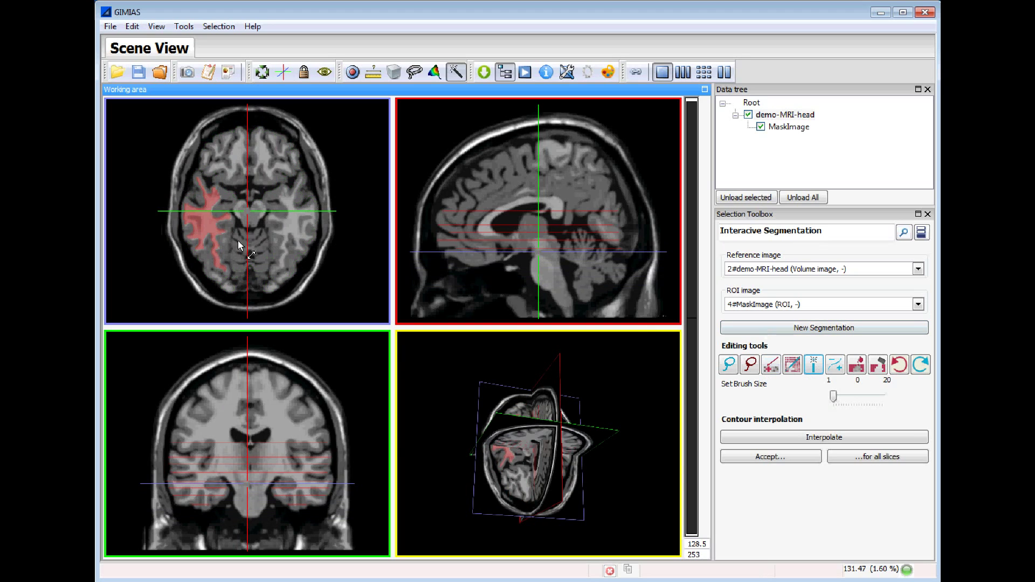
left_click(877, 366)
left_click(212, 230)
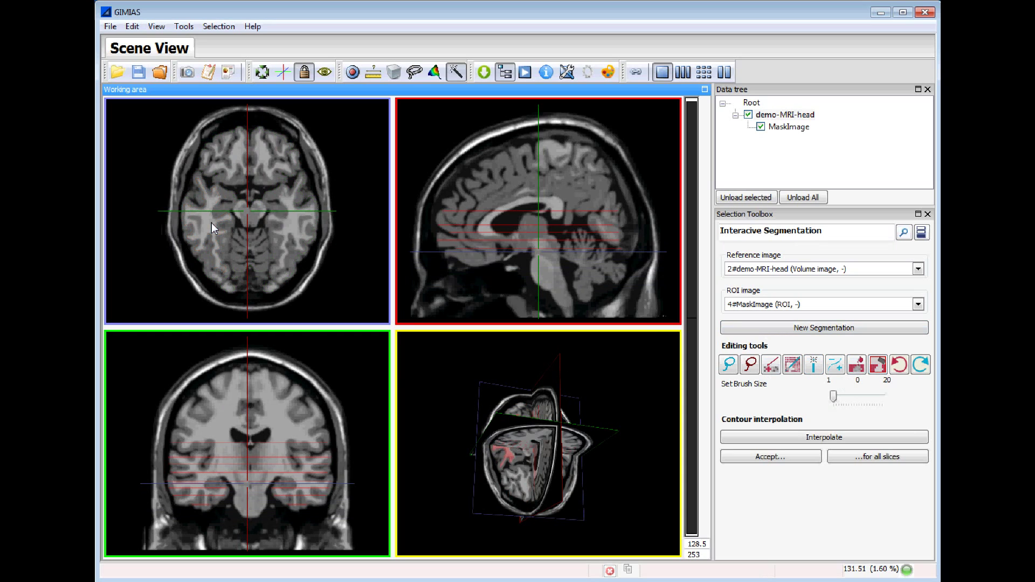
left_click(876, 366)
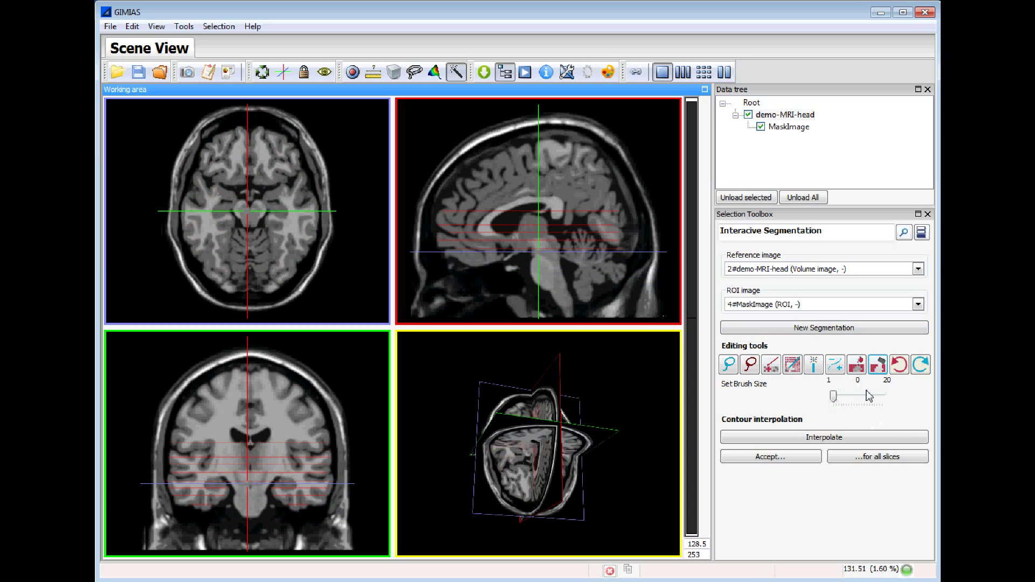
left_click(813, 365)
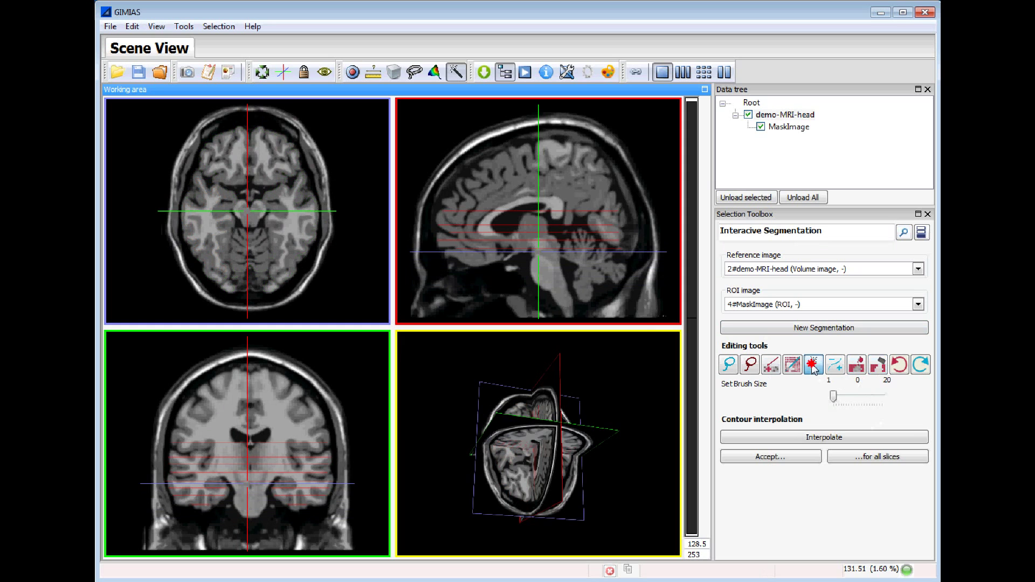
left_click(215, 235)
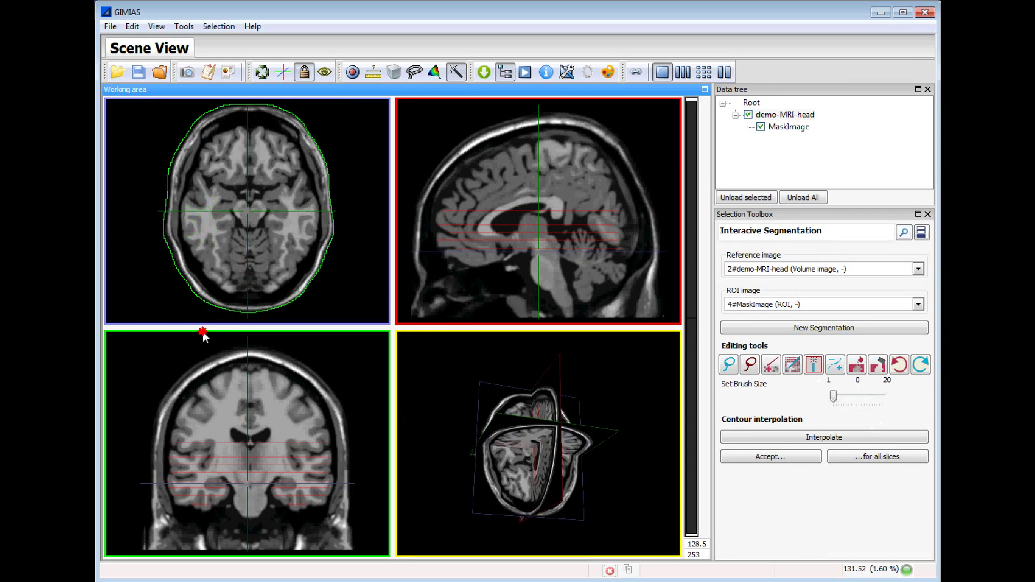
left_click(211, 253)
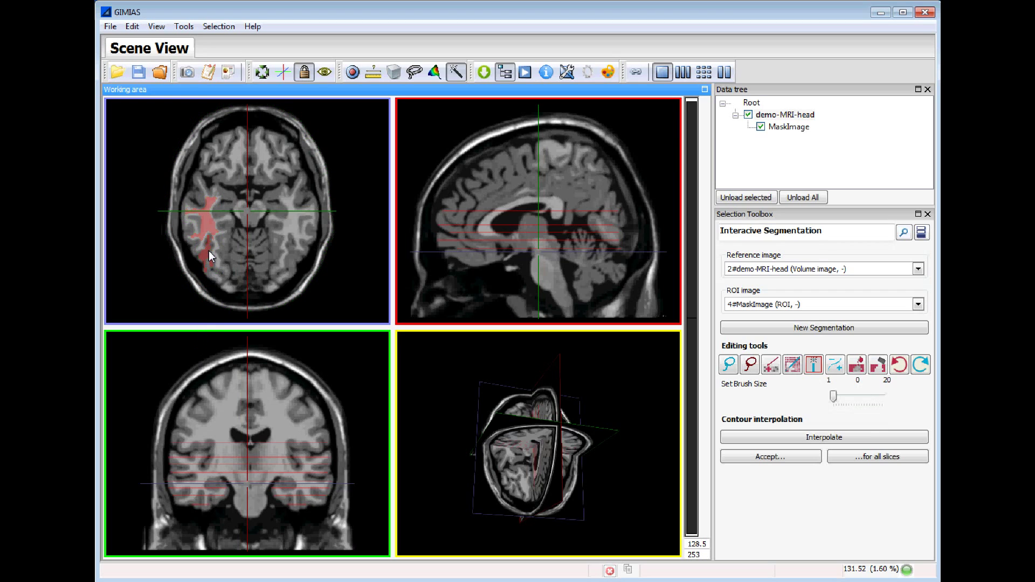
left_click(877, 365)
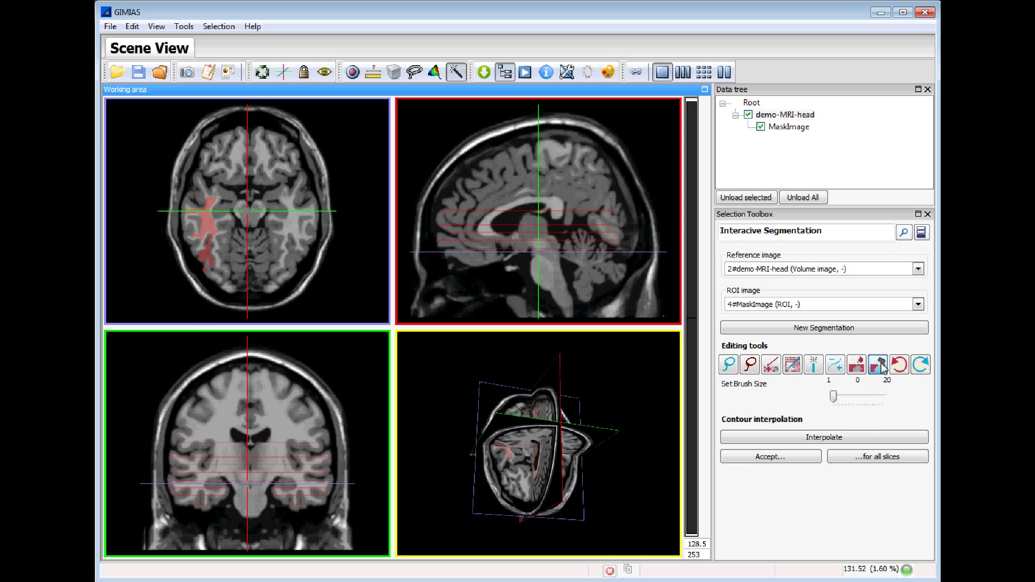
left_click(206, 238)
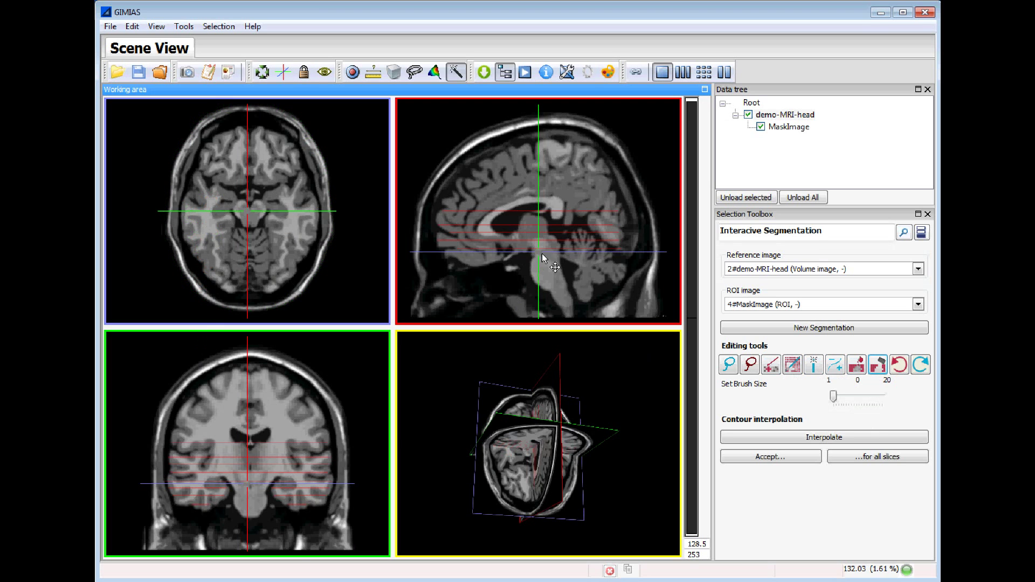
Step: On a higher axial slice, grow a seeded region, erase it, then regrow it across the head
left_click_drag(535, 255, 543, 202)
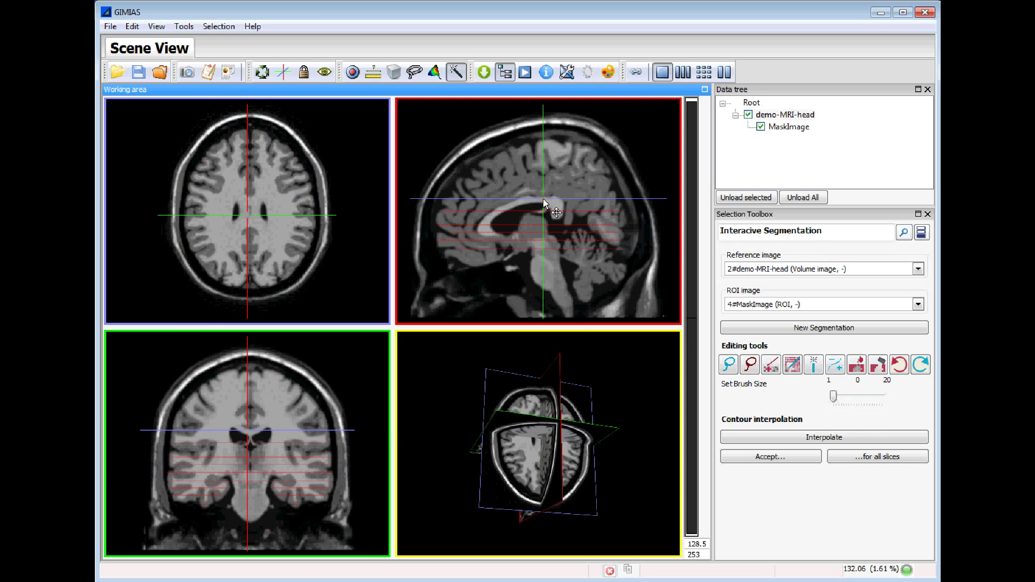
left_click(813, 365)
left_click(281, 234)
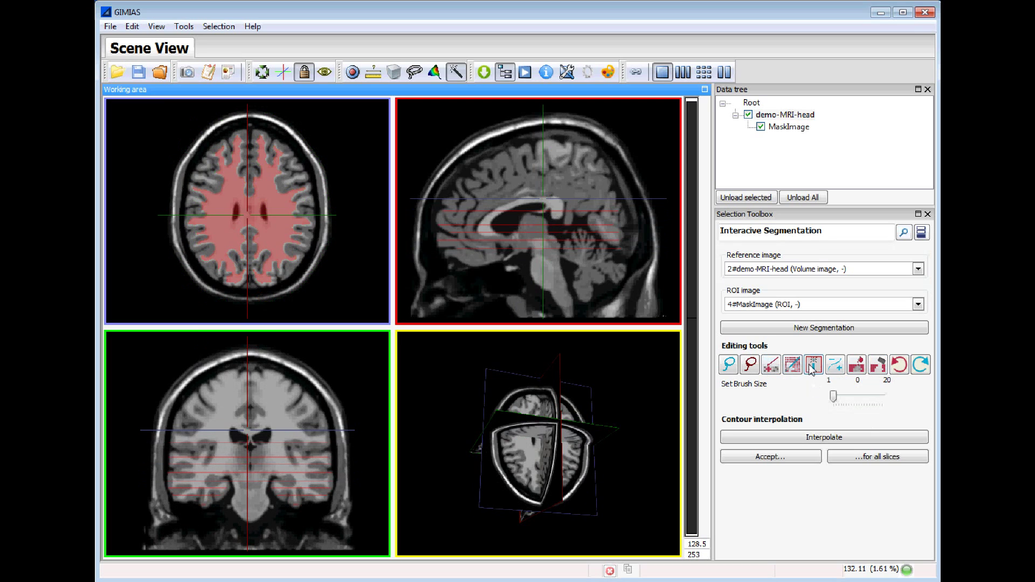
left_click(878, 365)
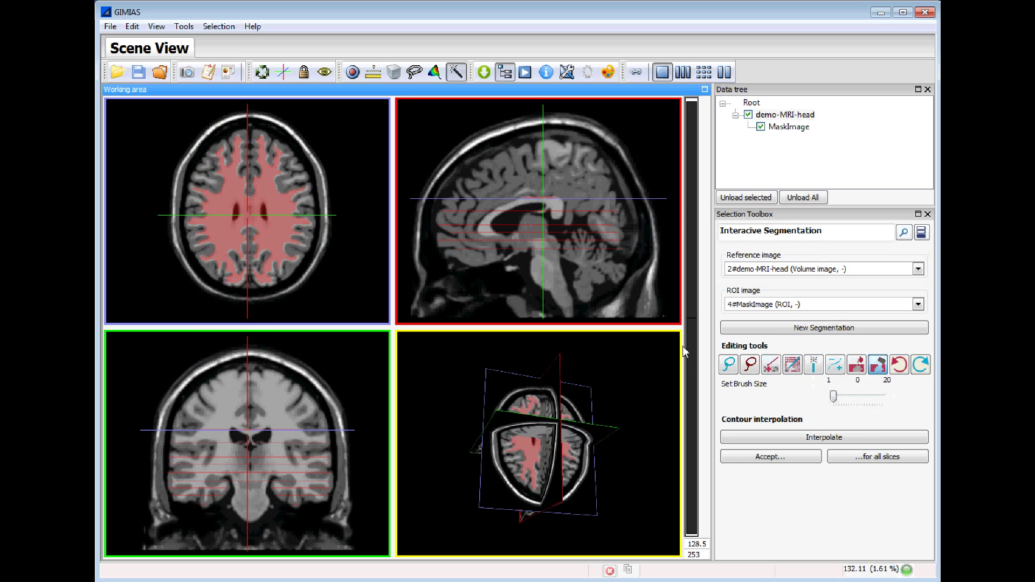
left_click(273, 243)
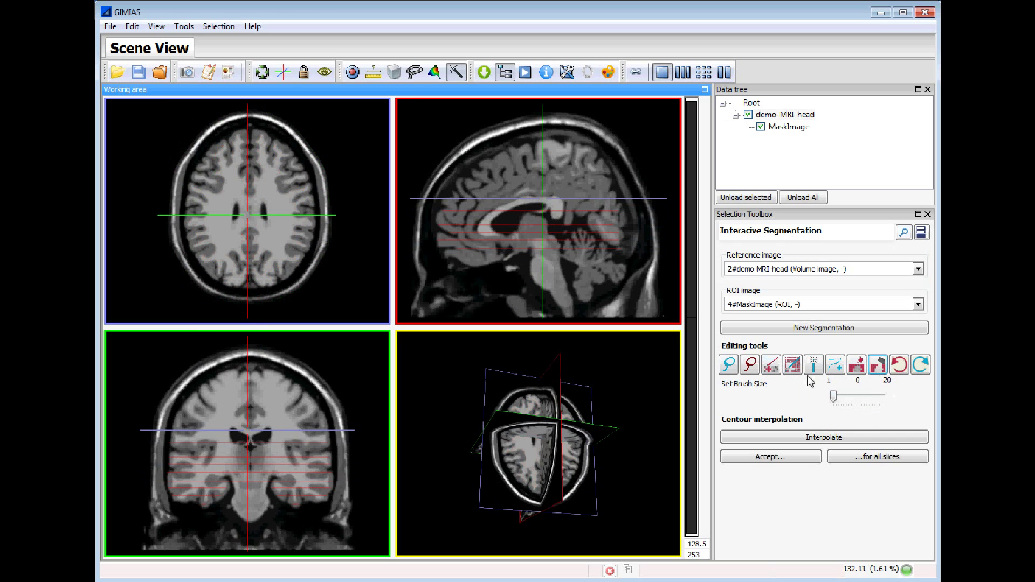
scroll(269, 232, "up", 3)
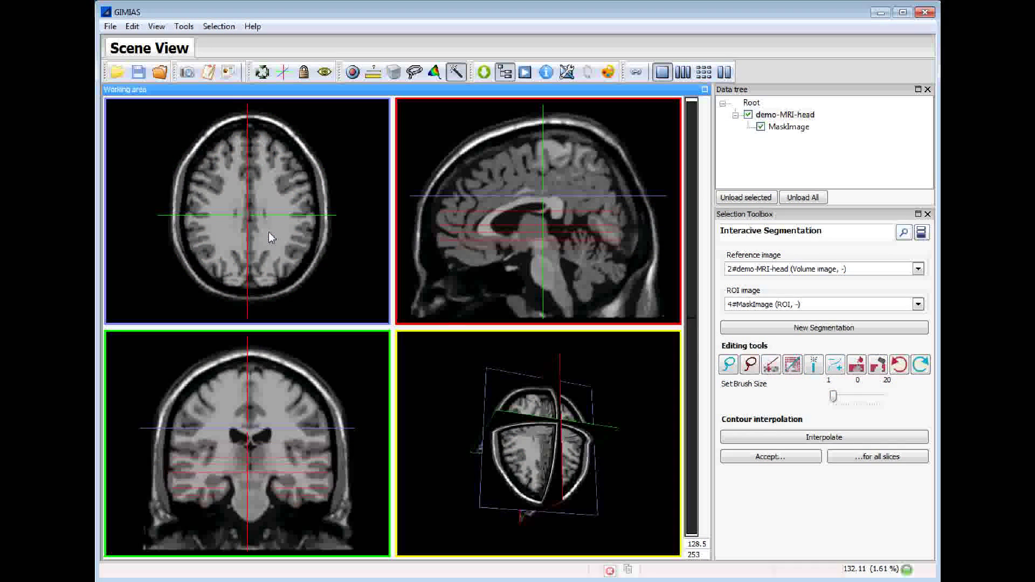
left_click(814, 365)
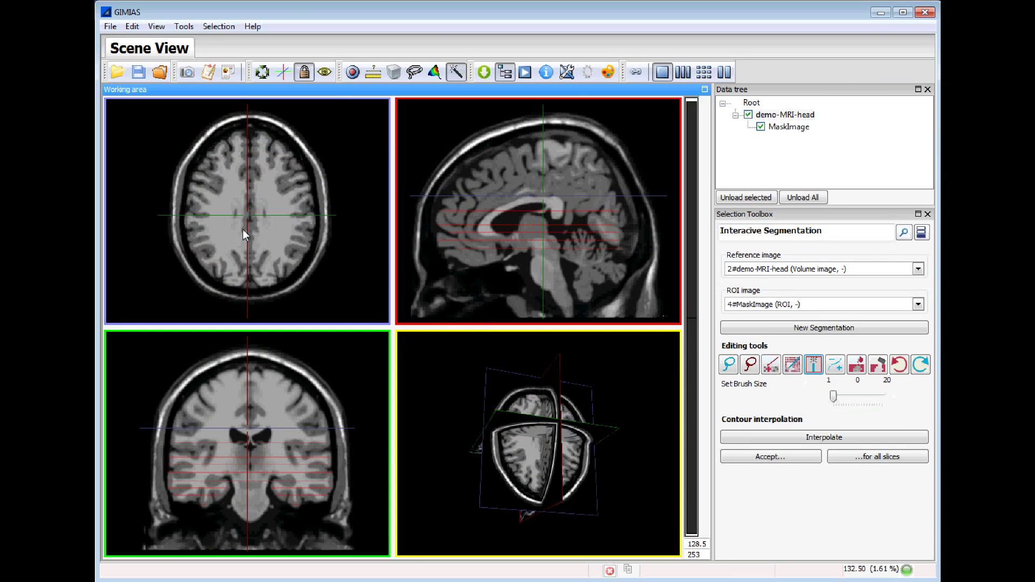
left_click(227, 248)
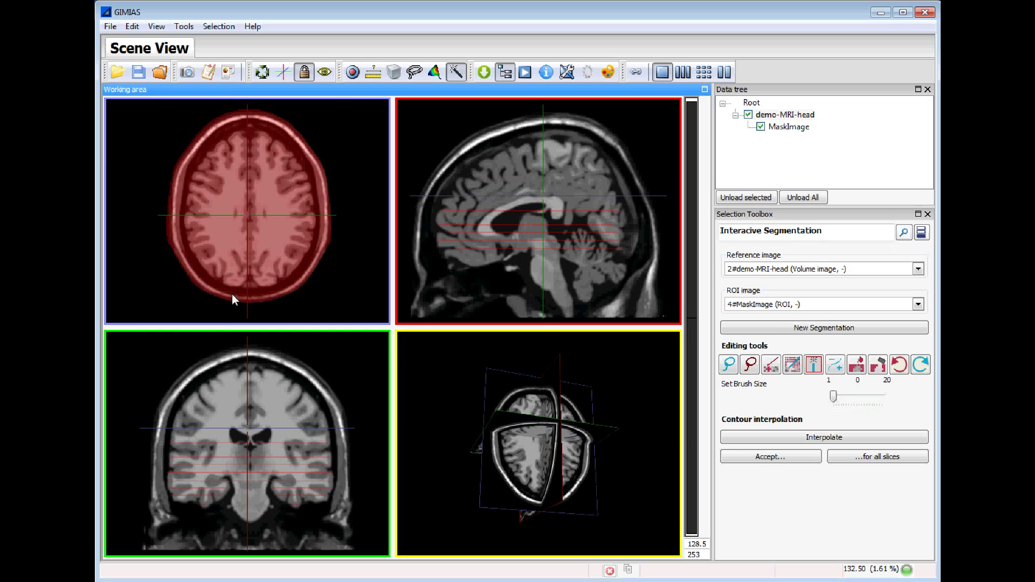
Step: Undo the over-grown head mask and regrow it from central seeds to cover only the brain
left_click(899, 366)
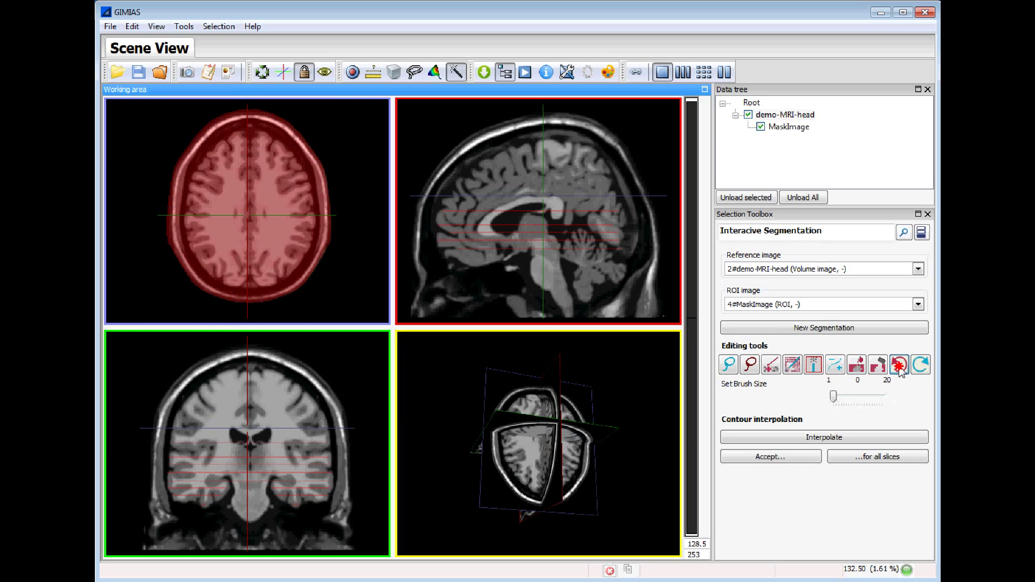
left_click(224, 189)
left_click(898, 365)
left_click(252, 221)
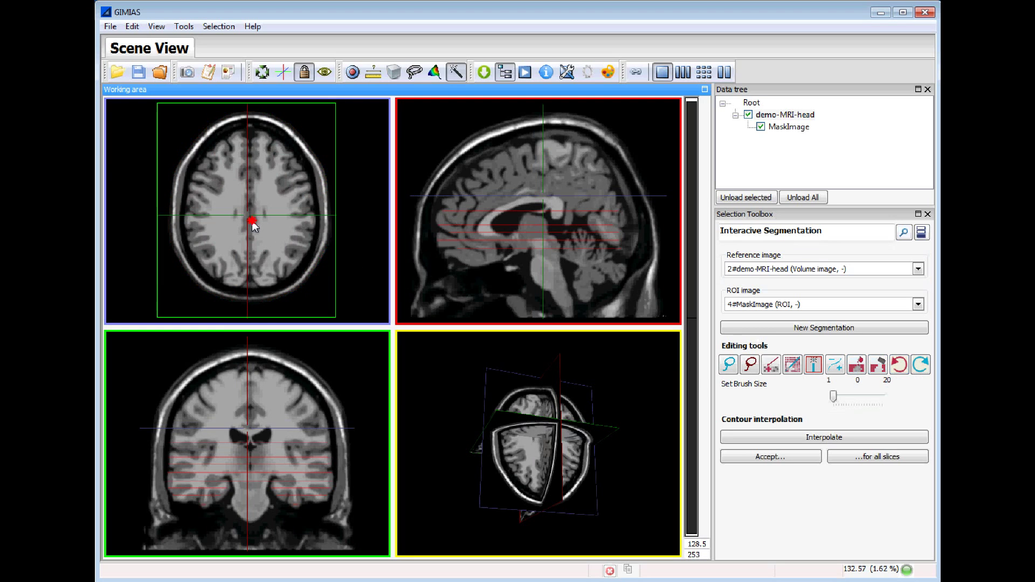
left_click(898, 366)
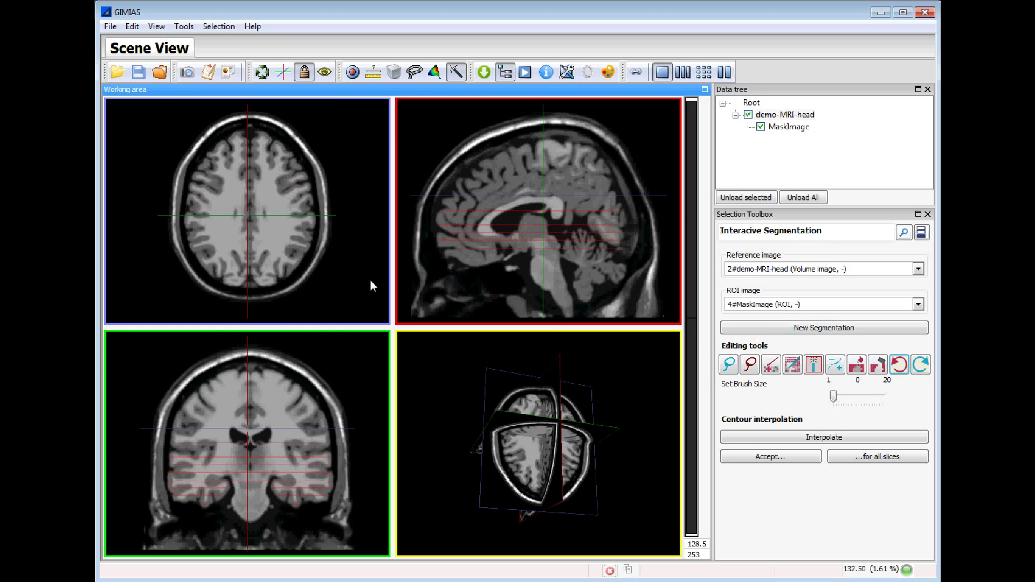
left_click(273, 267)
left_click(268, 307)
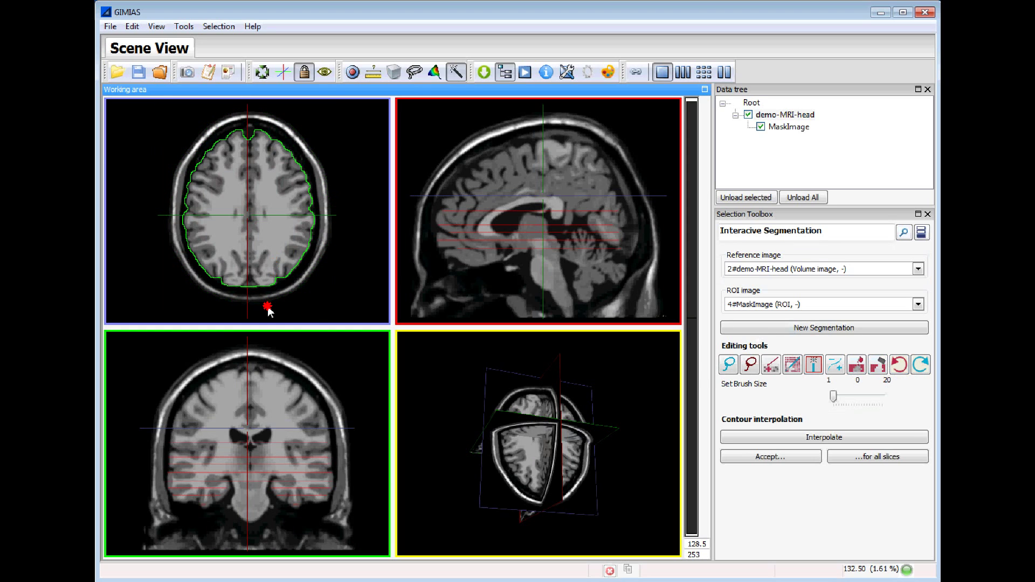
left_click(266, 270)
Step: Seed the brain mask on successive higher axial slices toward the top of the brain
scroll(265, 267, "down", 5)
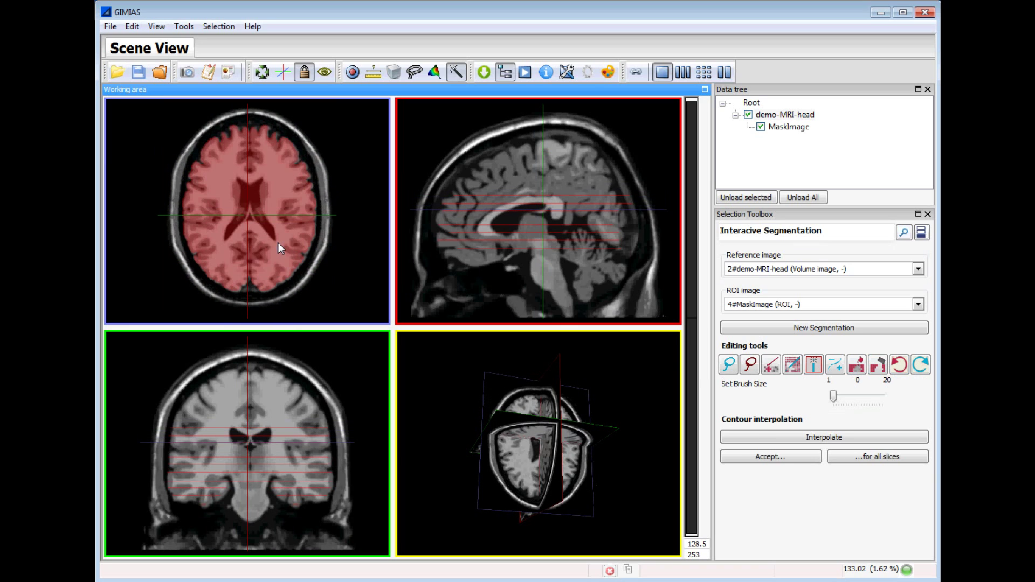
scroll(279, 241, "up", 5)
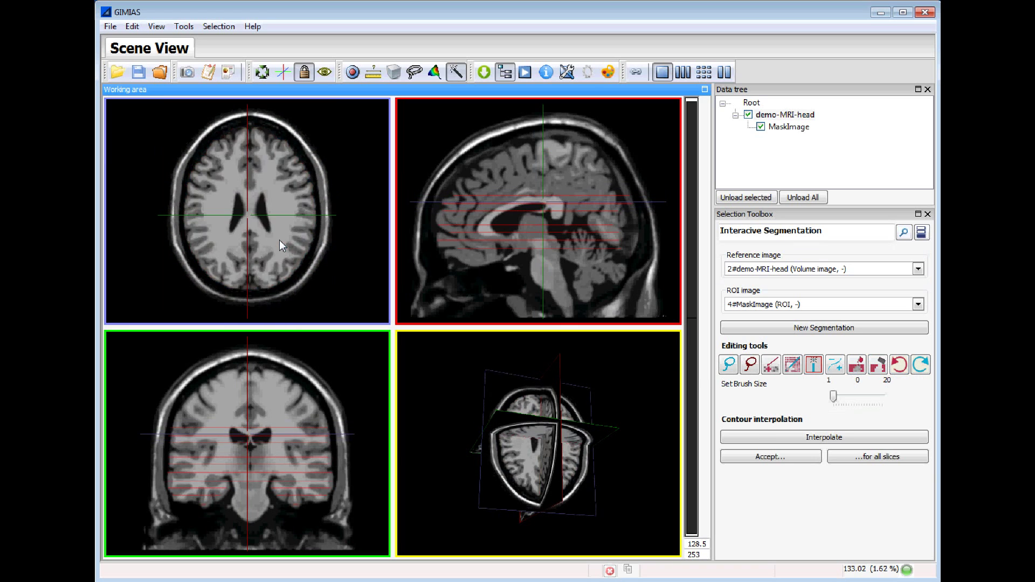
scroll(279, 240, "up", 3)
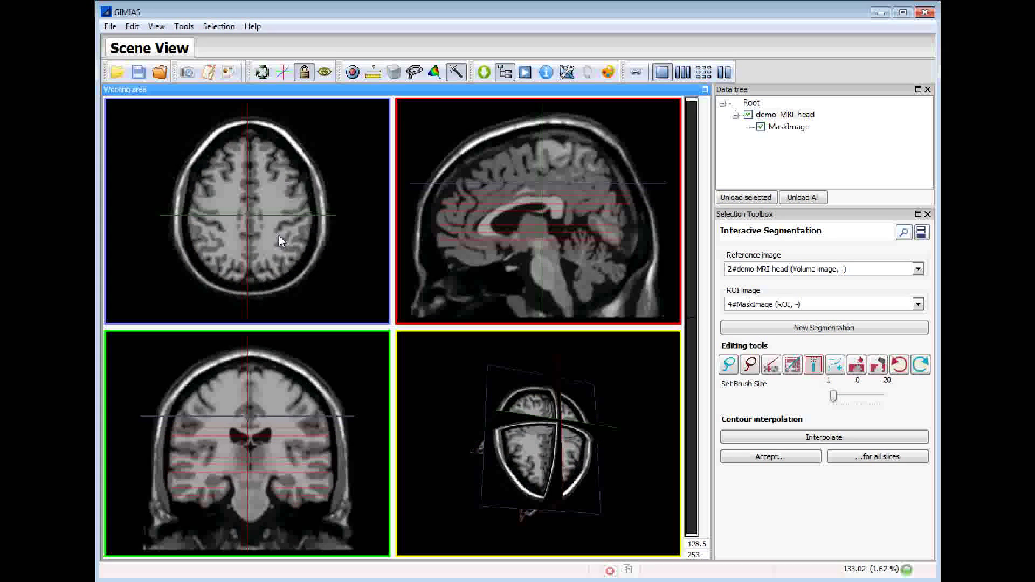
left_click(274, 239)
scroll(272, 241, "up", 4)
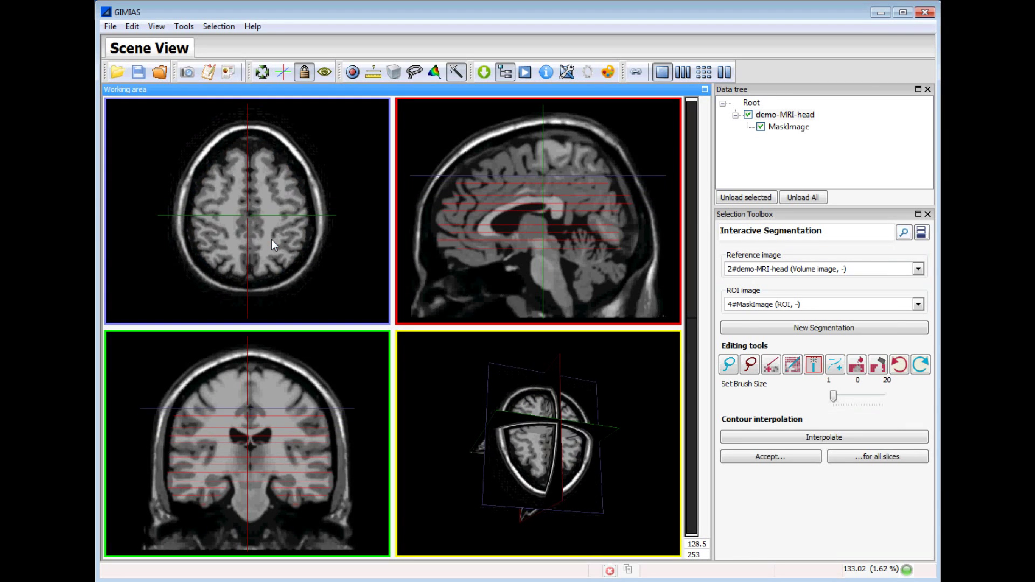
left_click(269, 237)
scroll(265, 238, "up", 3)
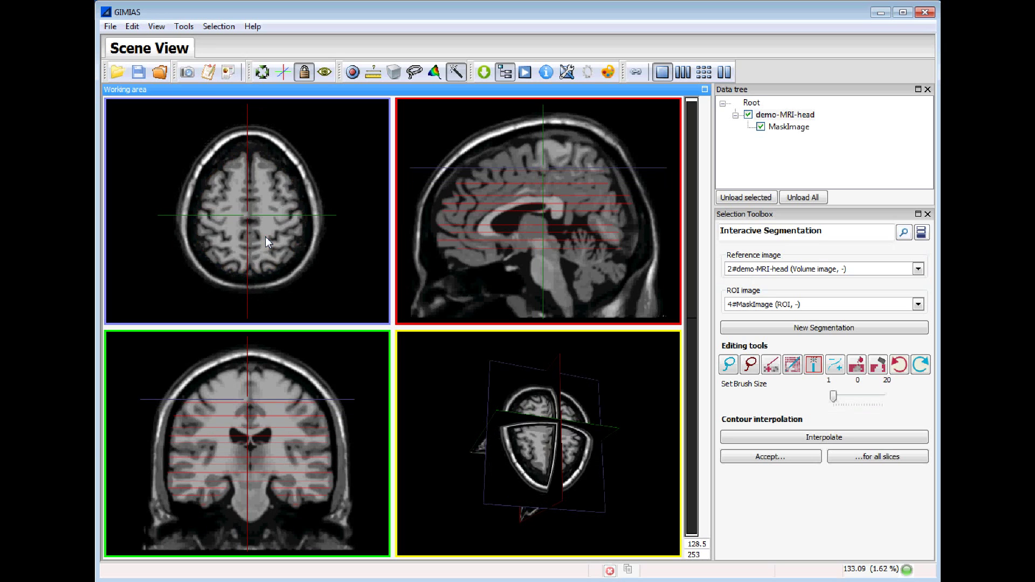
left_click(266, 225)
scroll(267, 225, "up", 3)
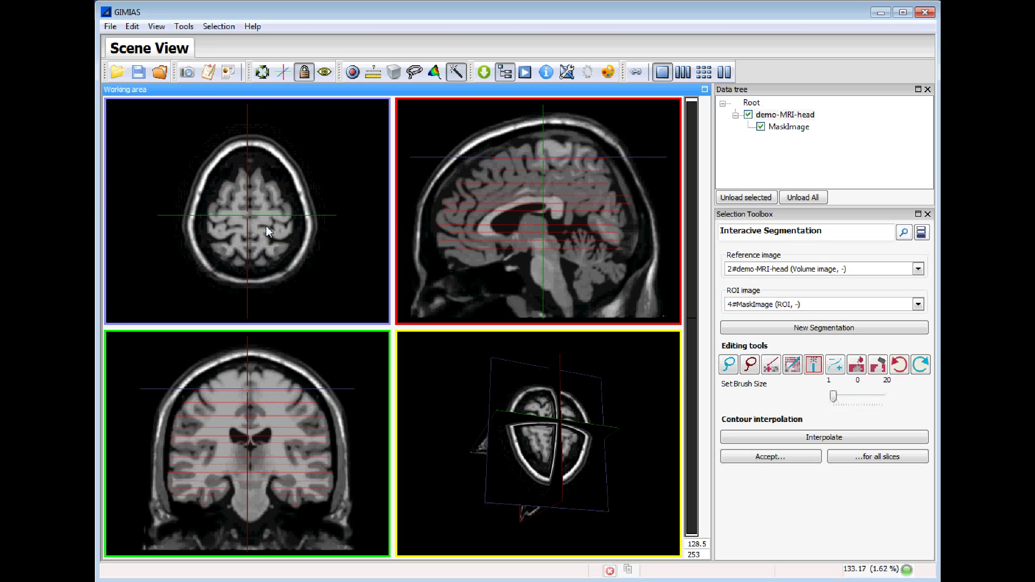
left_click(260, 215)
scroll(259, 213, "up", 3)
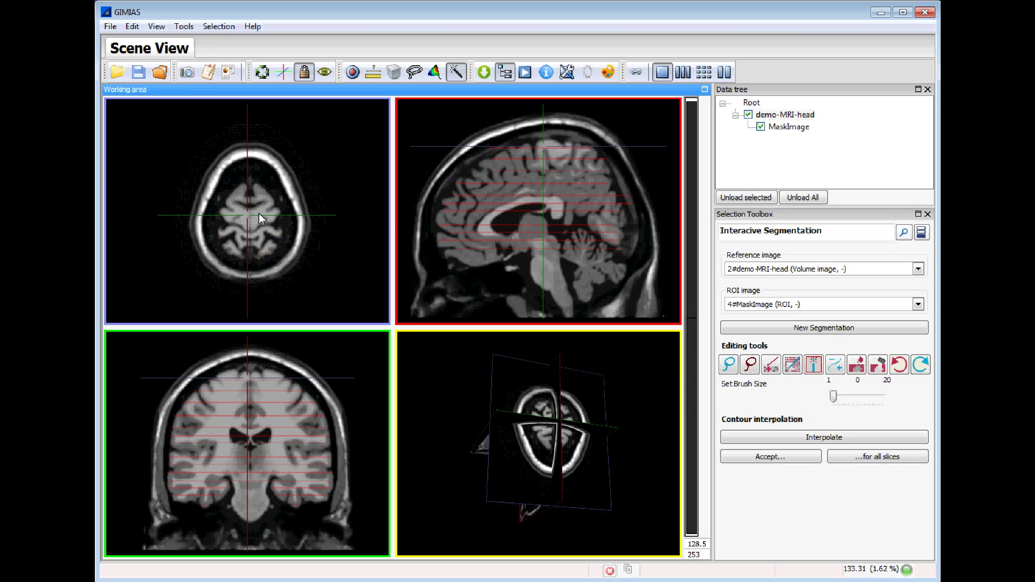
scroll(259, 213, "up", 3)
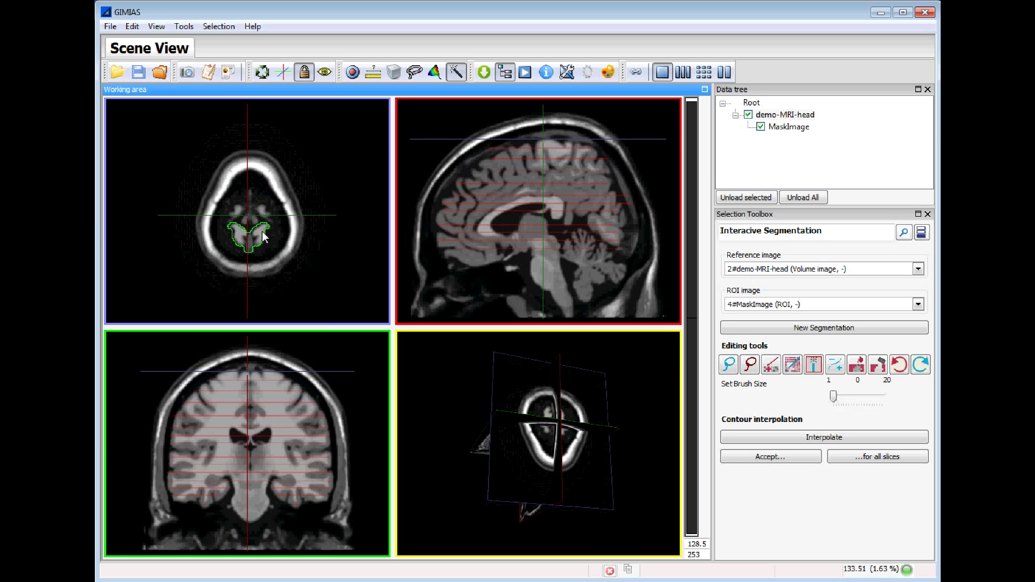
scroll(262, 231, "down", 2)
left_click(254, 221)
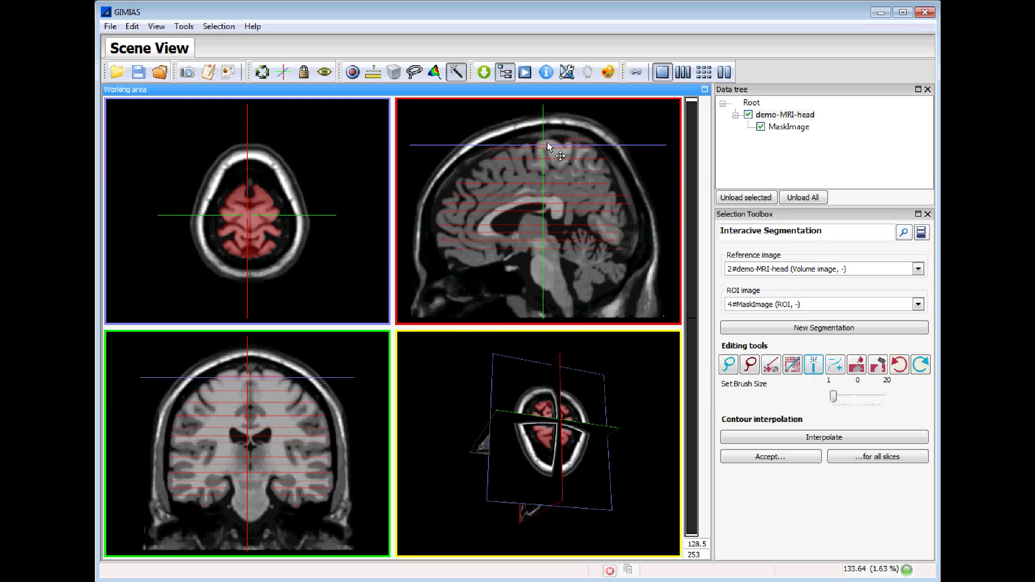
Step: Interpolate the mask contours and scroll through the axial slices to check the new outlines
left_click(835, 446)
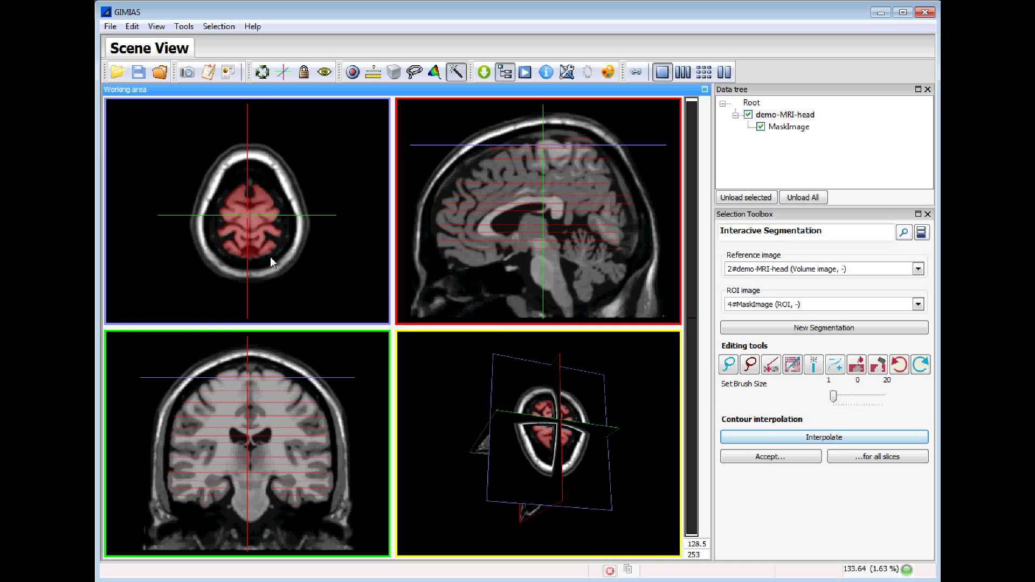
scroll(283, 261, "up", 5)
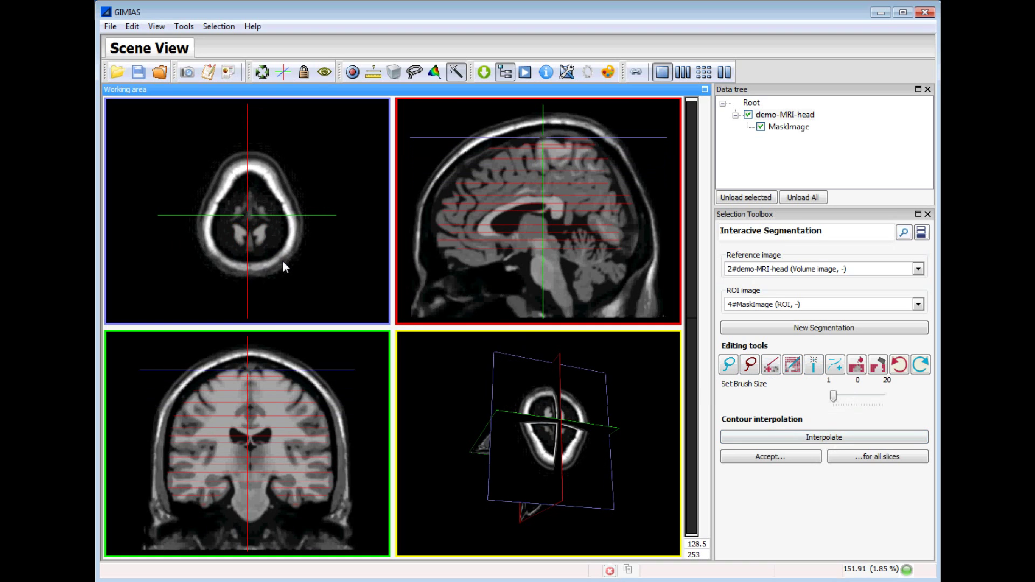
scroll(283, 261, "down", 8)
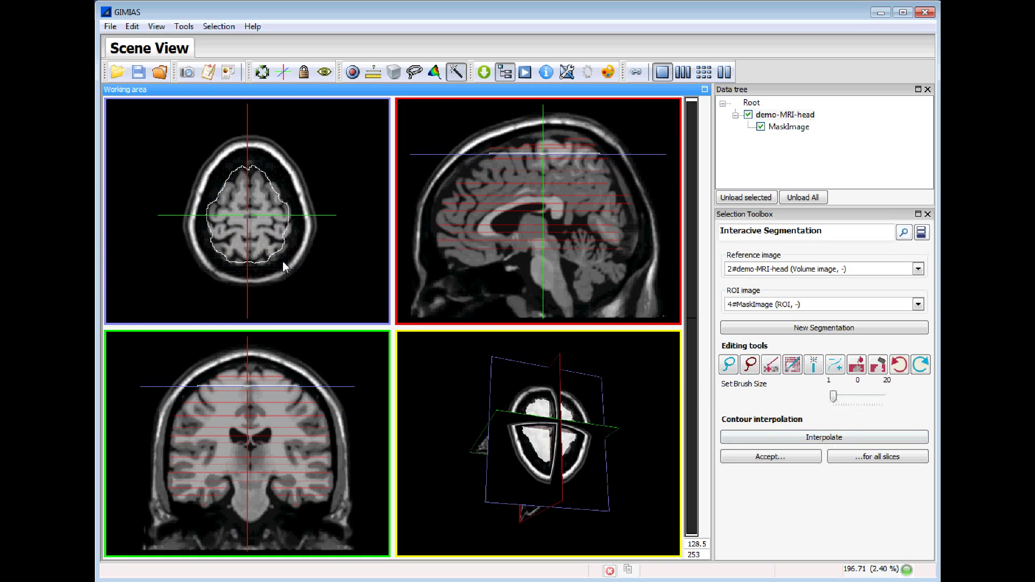
scroll(283, 261, "down", 7)
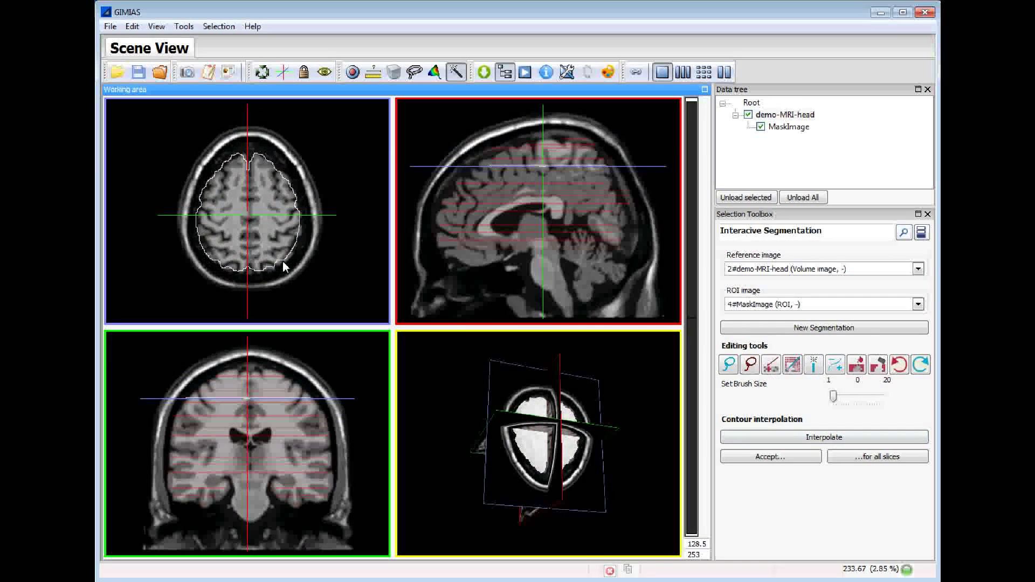
scroll(282, 261, "down", 8)
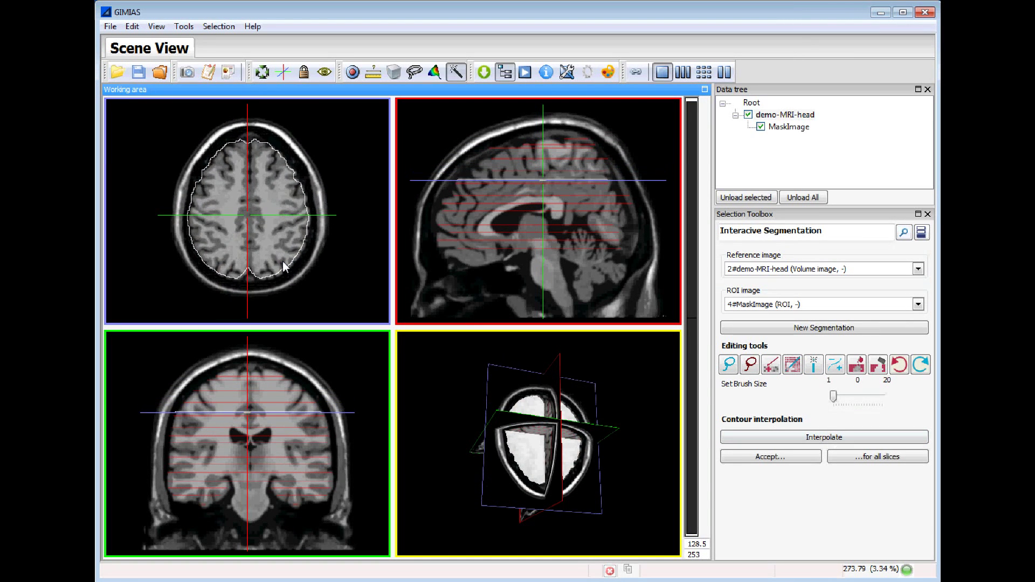
scroll(283, 261, "down", 9)
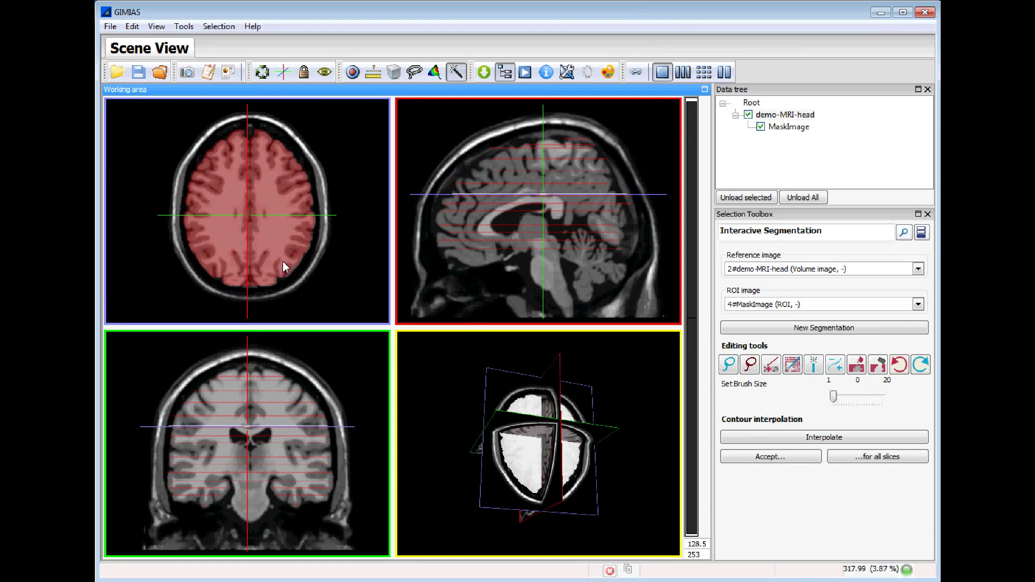
scroll(285, 266, "down", 4)
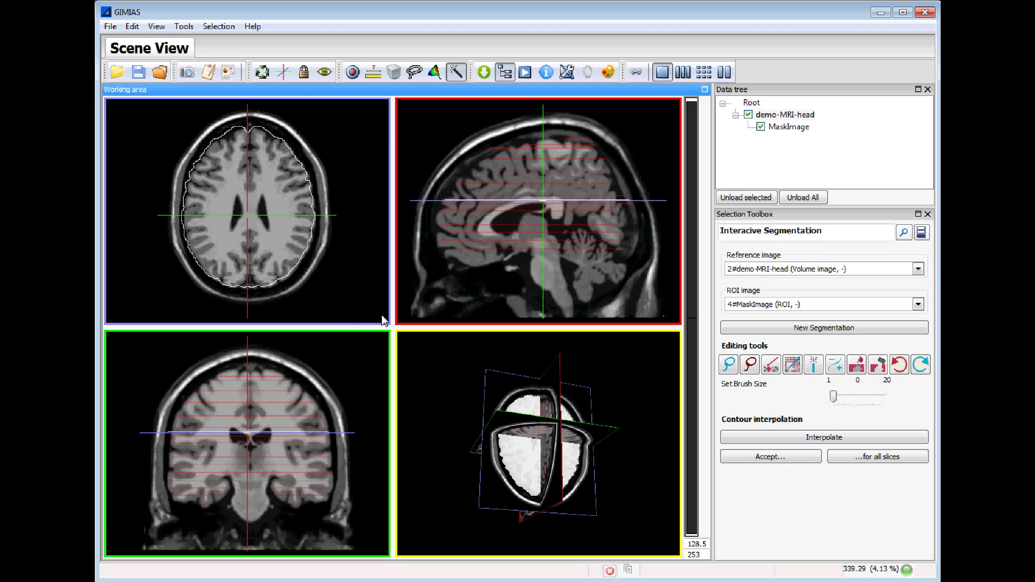
Step: Accept the interpolation for all slices and move the sagittal crosshair to inspect the filled brain
left_click(878, 456)
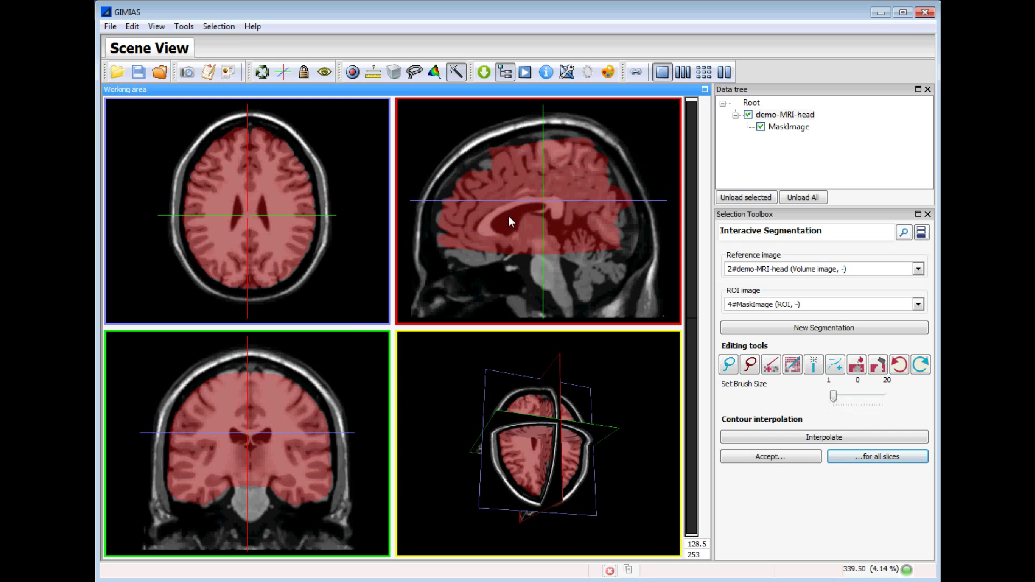
mouse_move(554, 211)
left_mouse_down()
mouse_move(551, 189)
mouse_move(545, 243)
mouse_move(550, 171)
mouse_move(549, 214)
left_mouse_up()
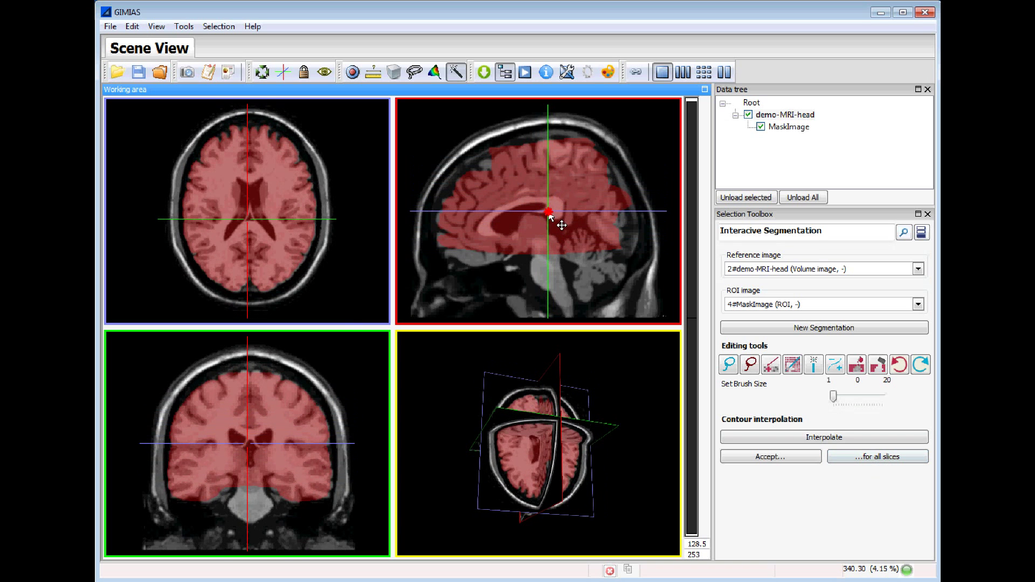
Step: Apply the Mask Image (3D Slicer) tool to mask the MRI head with the brain mask
left_click(928, 214)
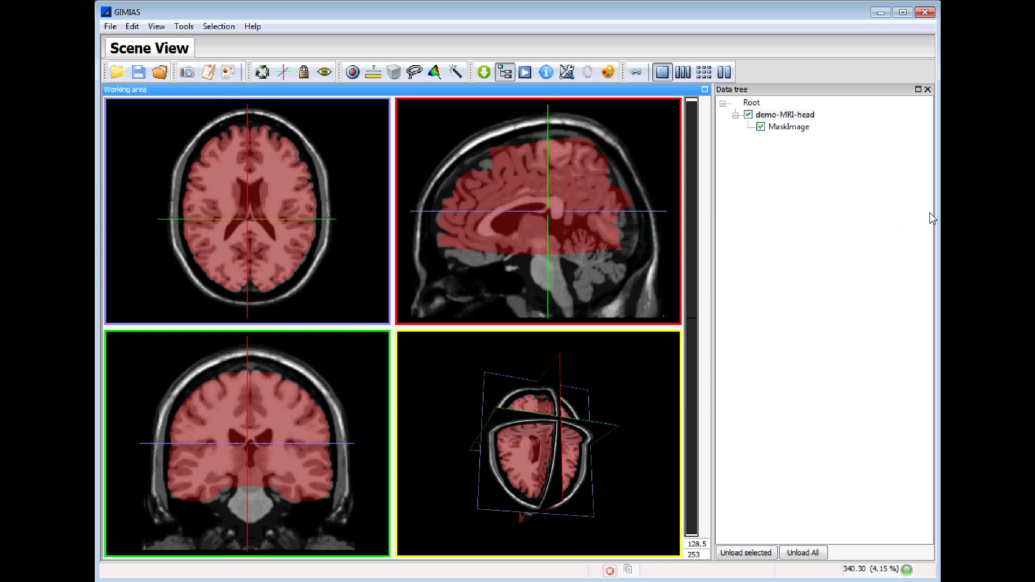
left_click(588, 72)
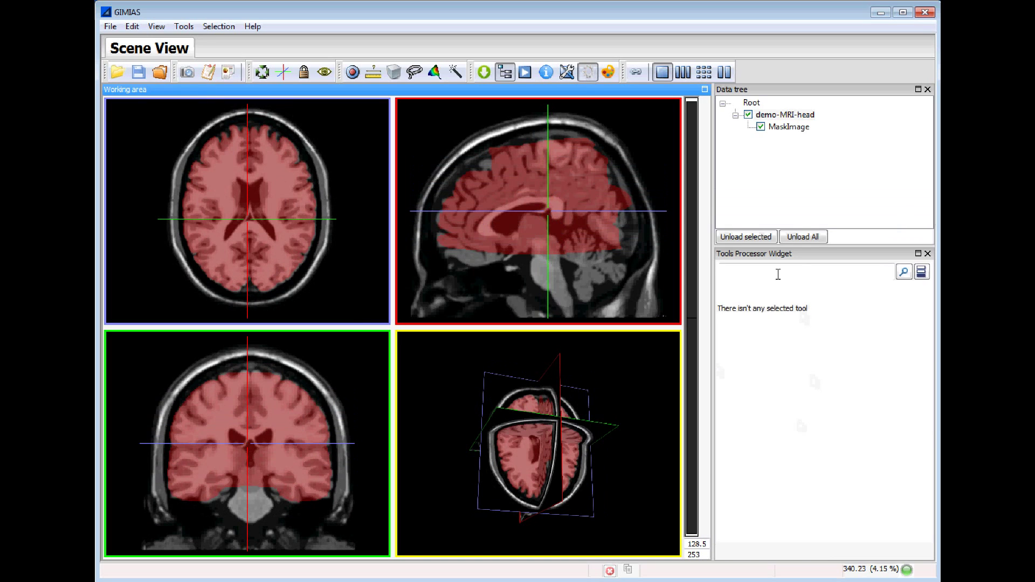
type("mask")
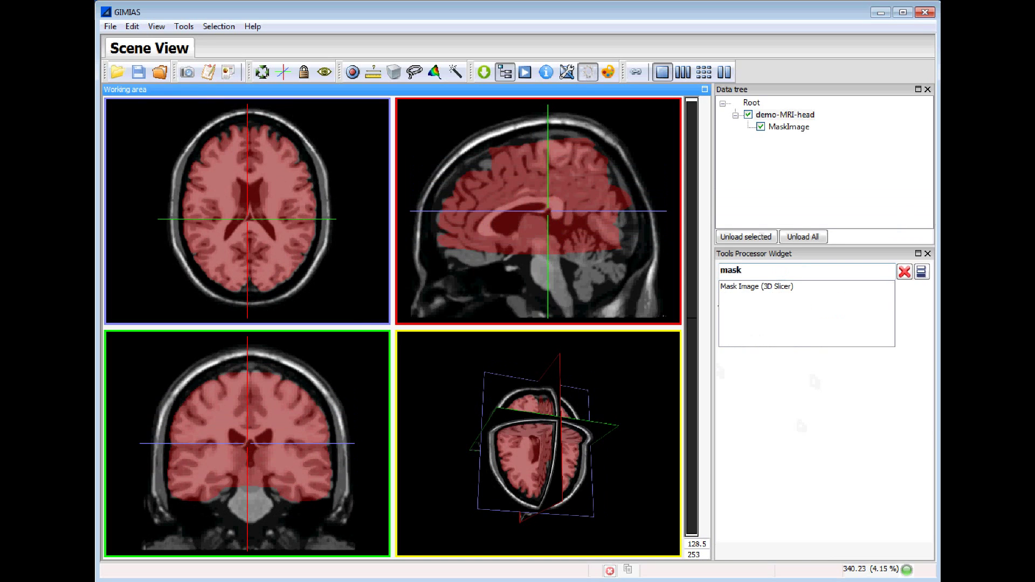
left_click(777, 286)
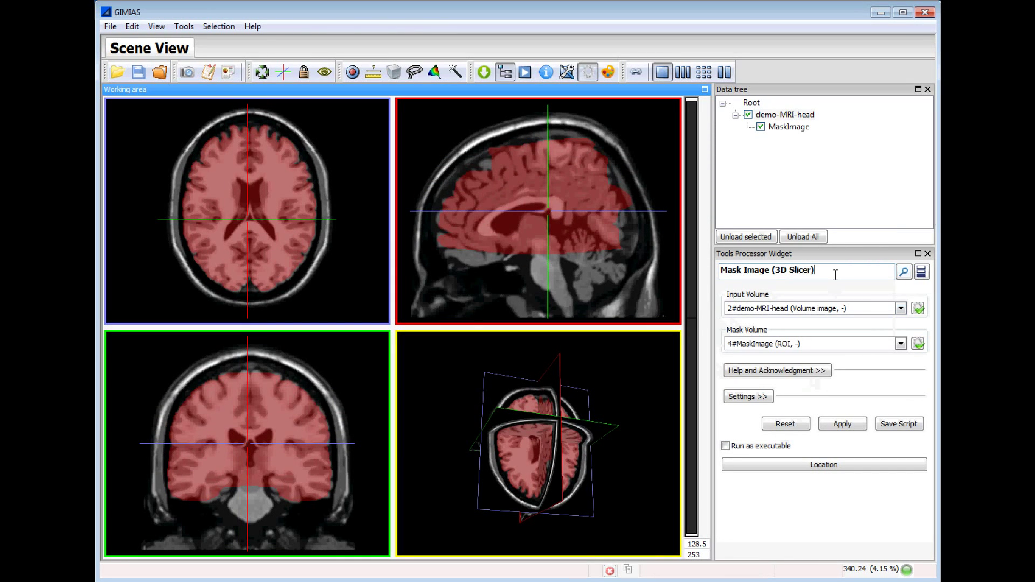
left_click(851, 427)
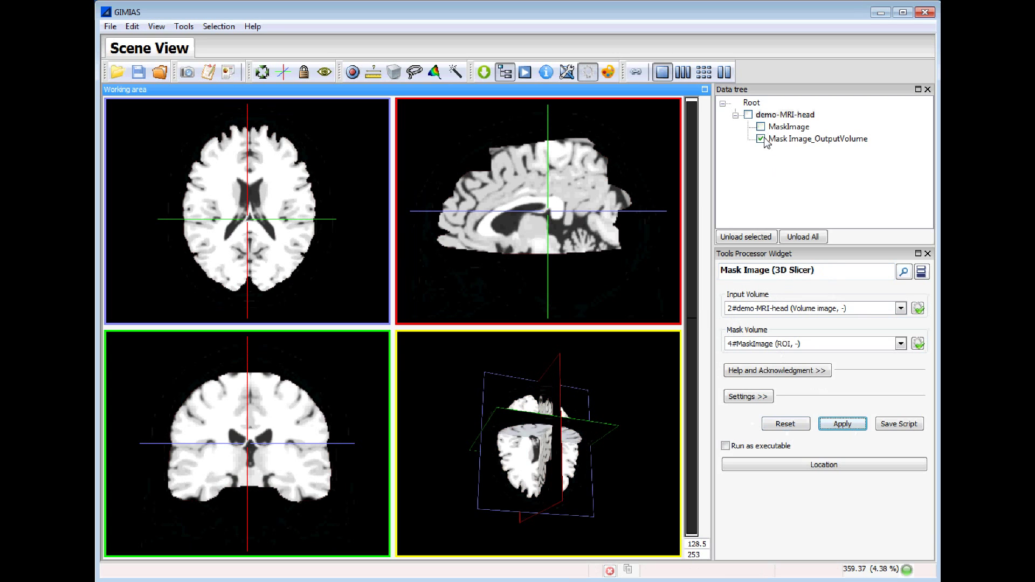
left_click(788, 142)
Step: Rotate the masked brain in the 3-D view to a side-facing orientation
double_click(508, 446)
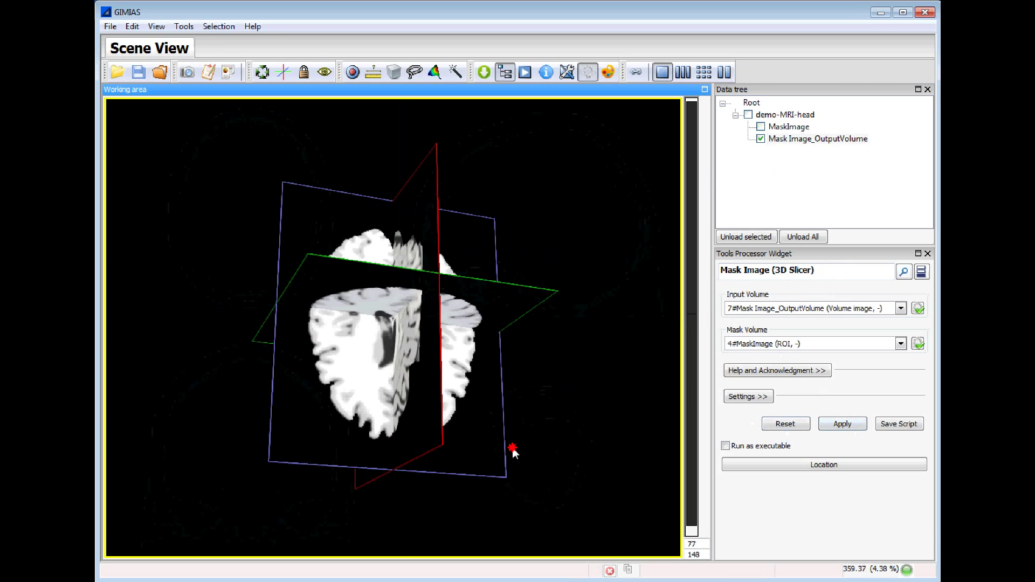
left_click_drag(351, 398, 392, 410)
double_click(392, 410)
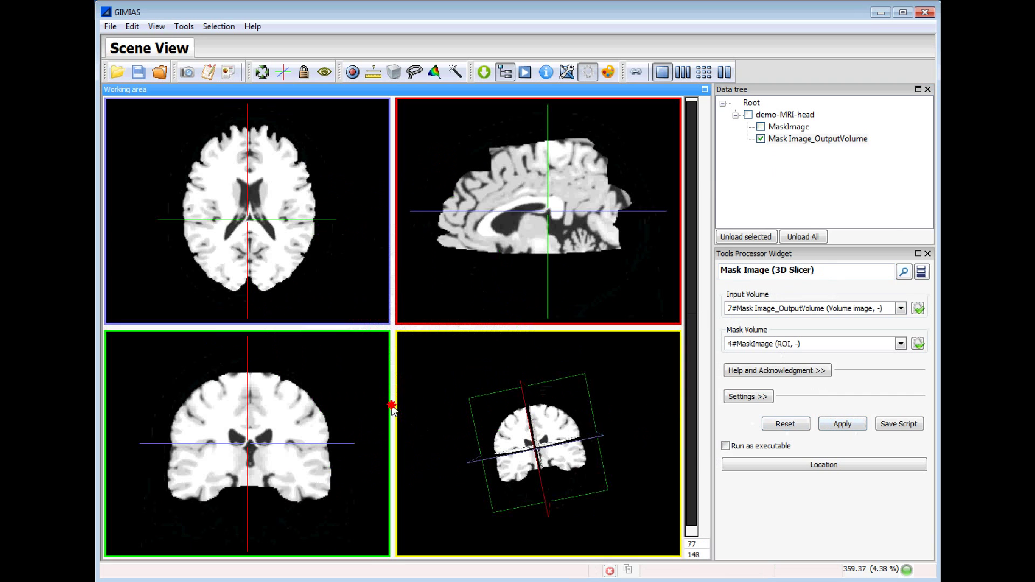
left_click_drag(532, 414, 461, 456)
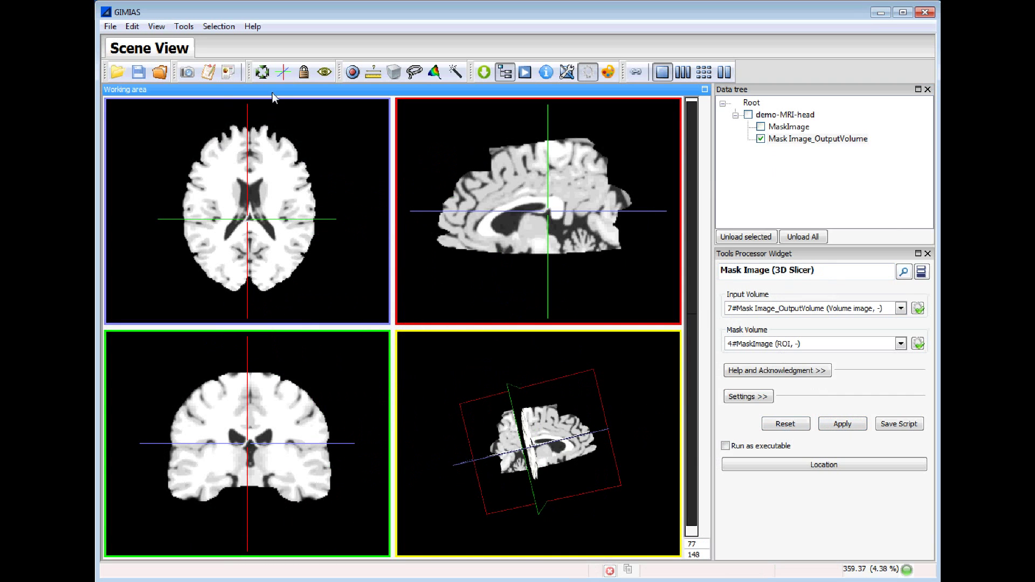
Step: Add the four-view snapshot titled 'segmented brain' with comment 'some comments', then confirm it in the report designer
left_click(187, 72)
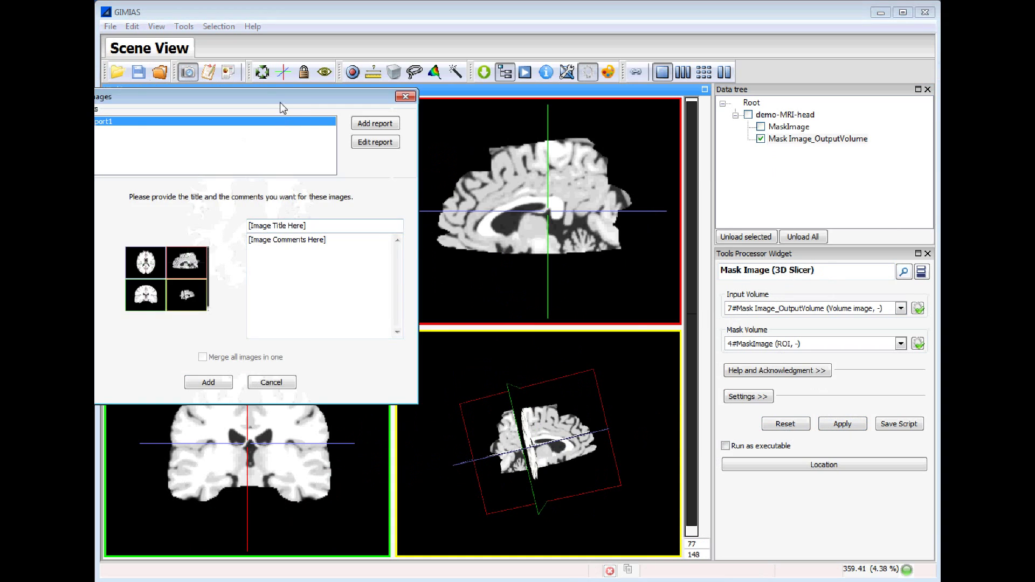
left_click_drag(302, 102, 507, 136)
key("Tab")
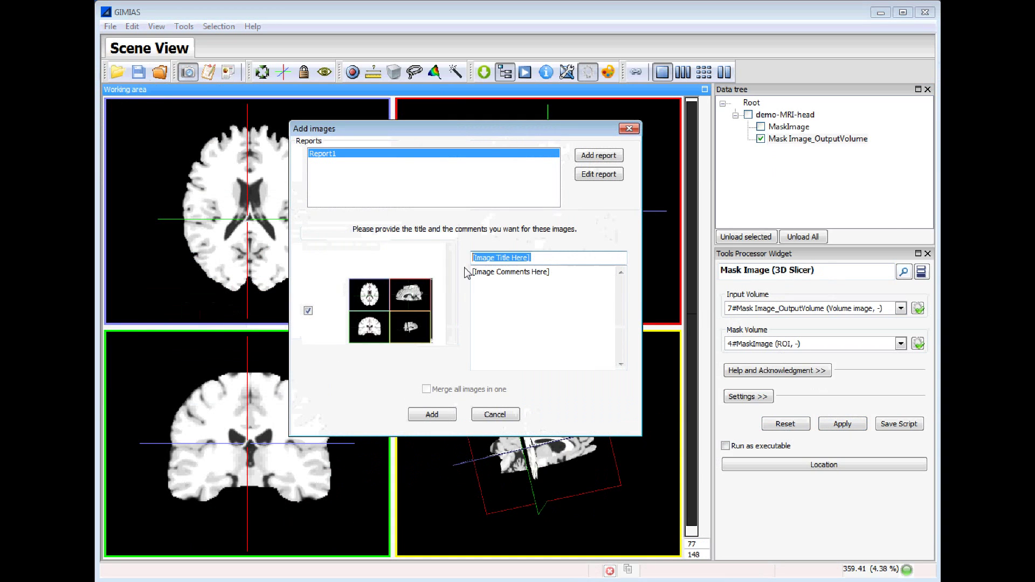
type("segmented brain")
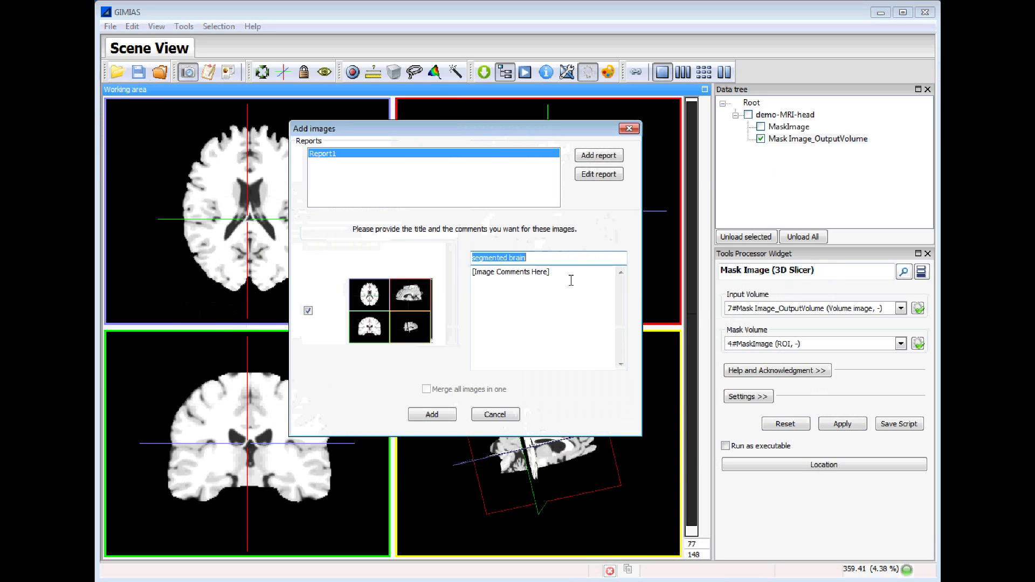
key("Tab")
type("some")
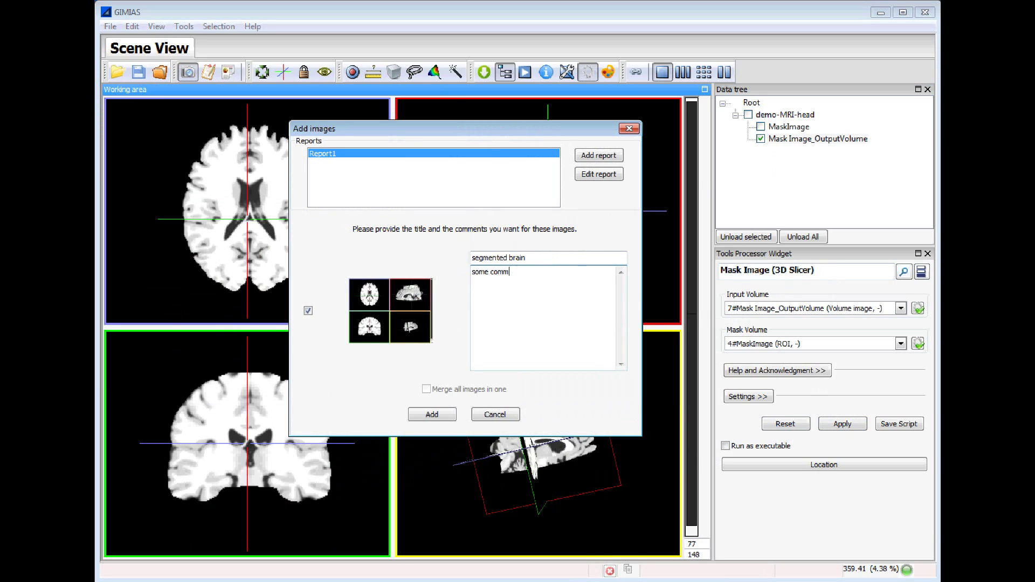
left_click(428, 414)
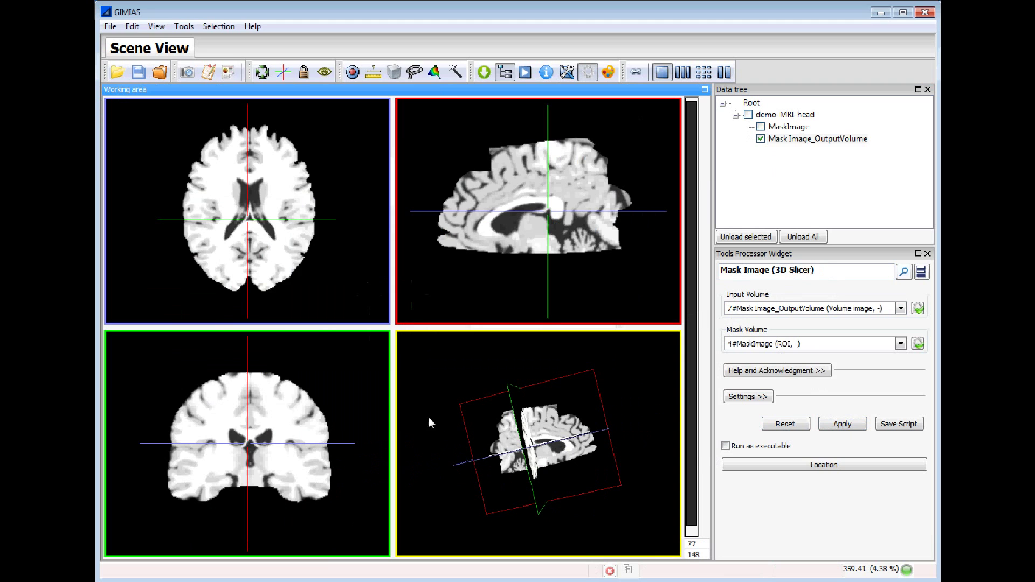
left_click(229, 72)
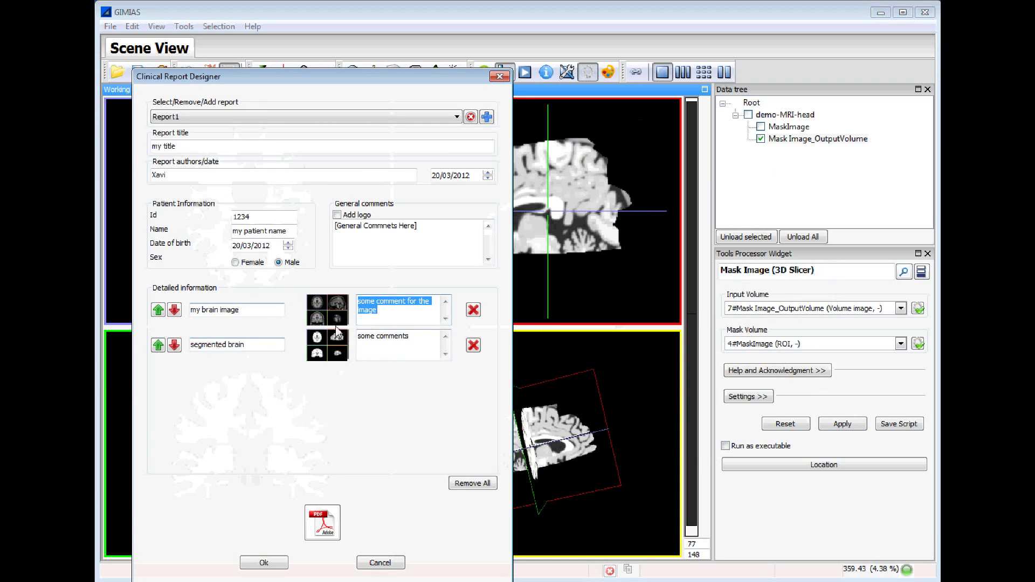
left_click(267, 567)
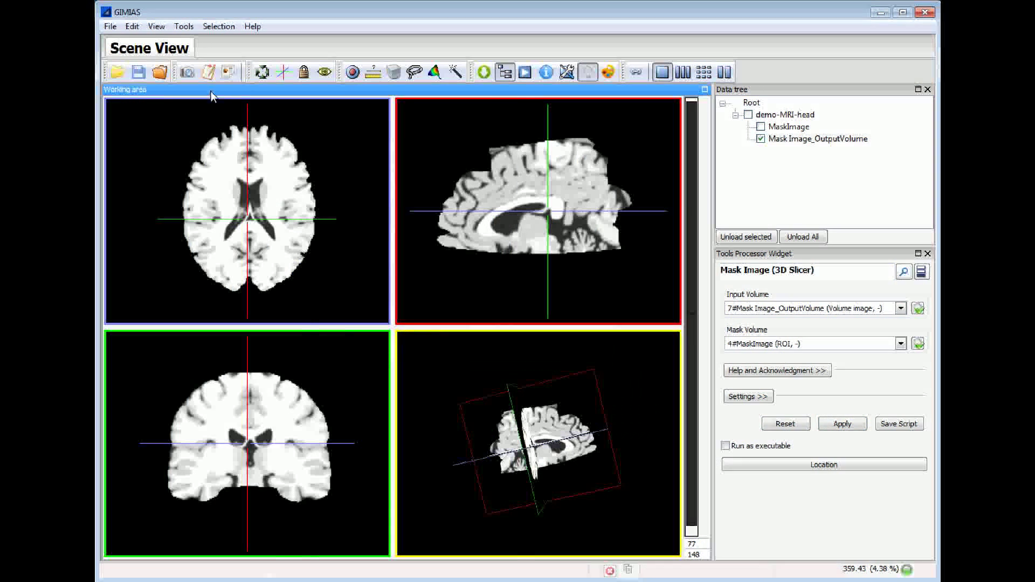
Step: Add the text comment 'my first comment' to Report1
left_click(208, 71)
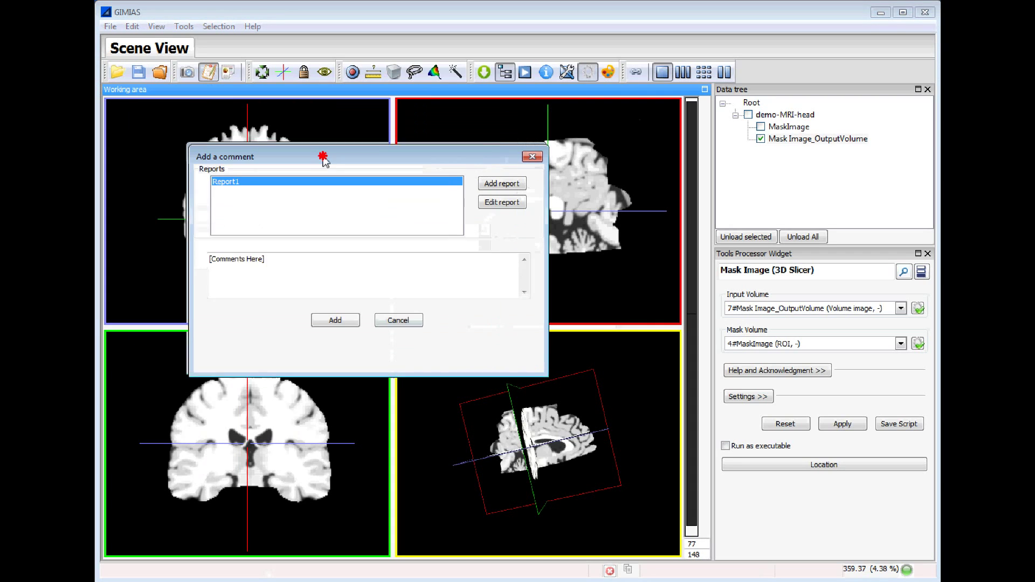
type("my first comment")
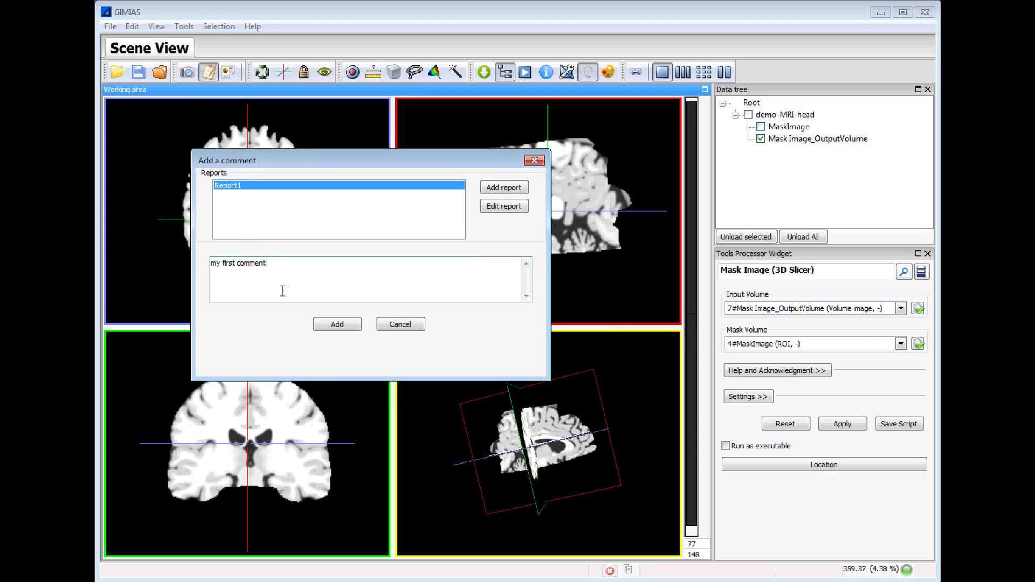
left_click(335, 327)
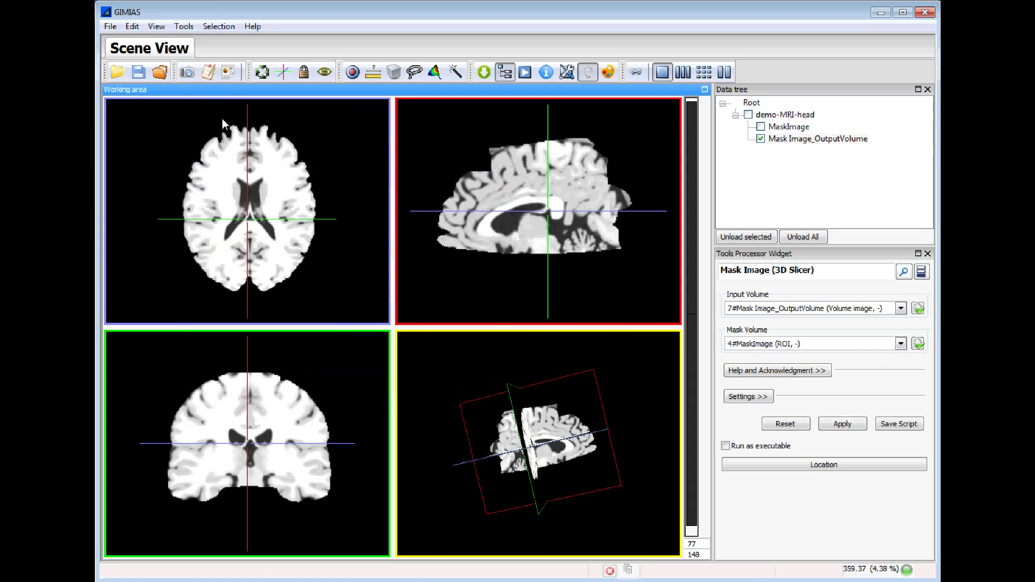
Step: In Clinical Report Designer, move the comment above 'segmented brain' and append 'Changed' to its text
left_click(229, 72)
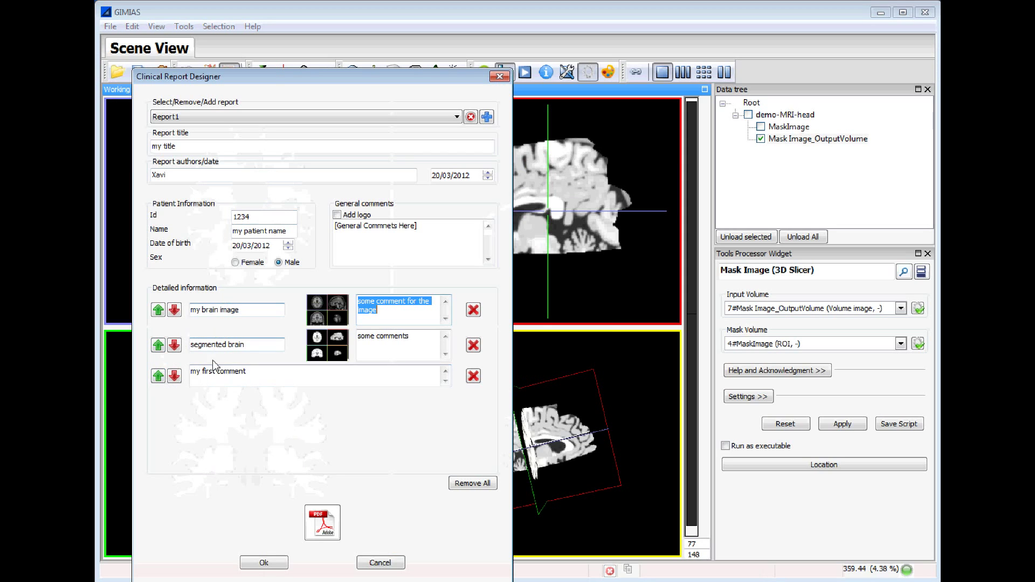
left_click(158, 375)
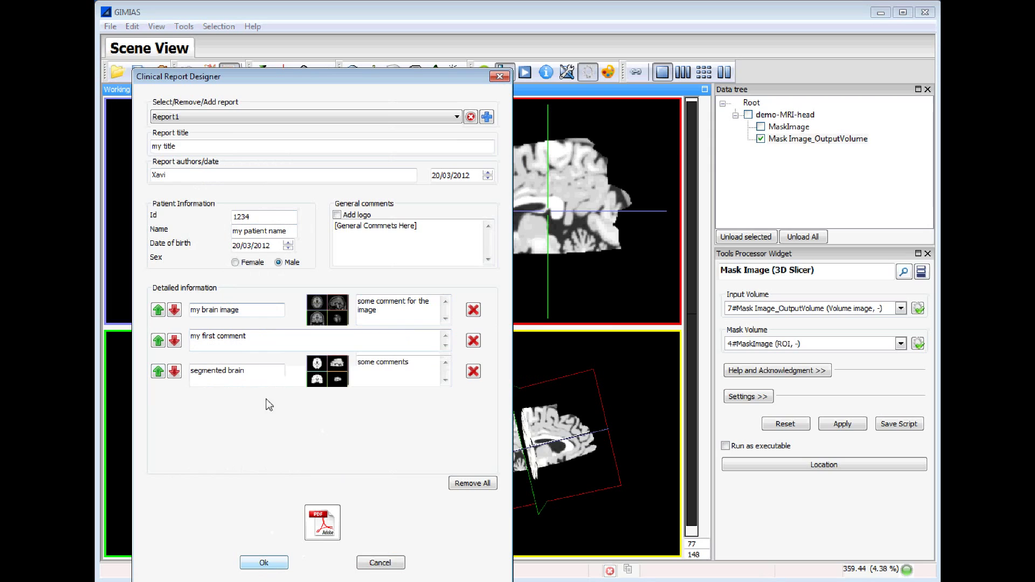
left_click(259, 336)
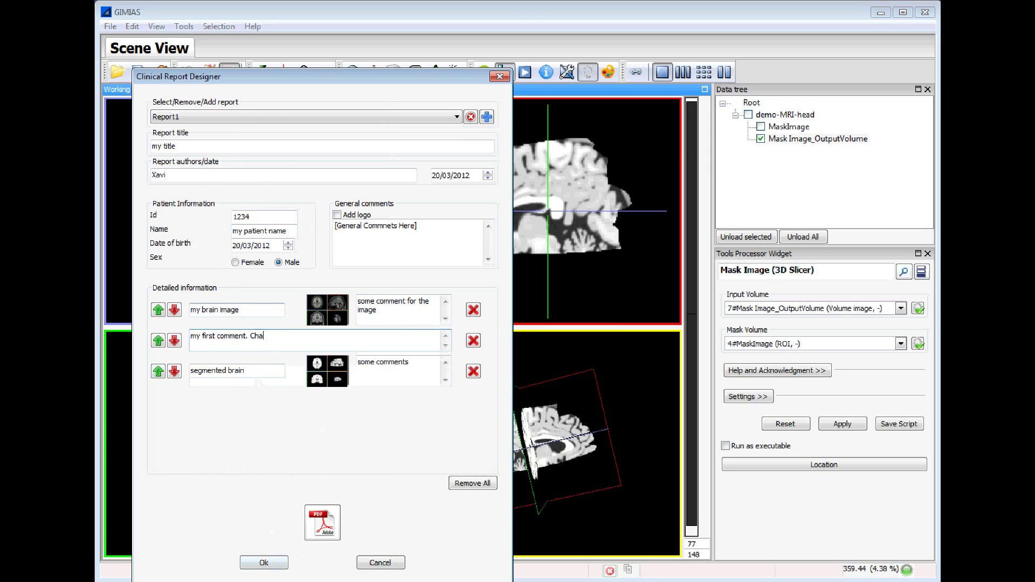
left_click(269, 562)
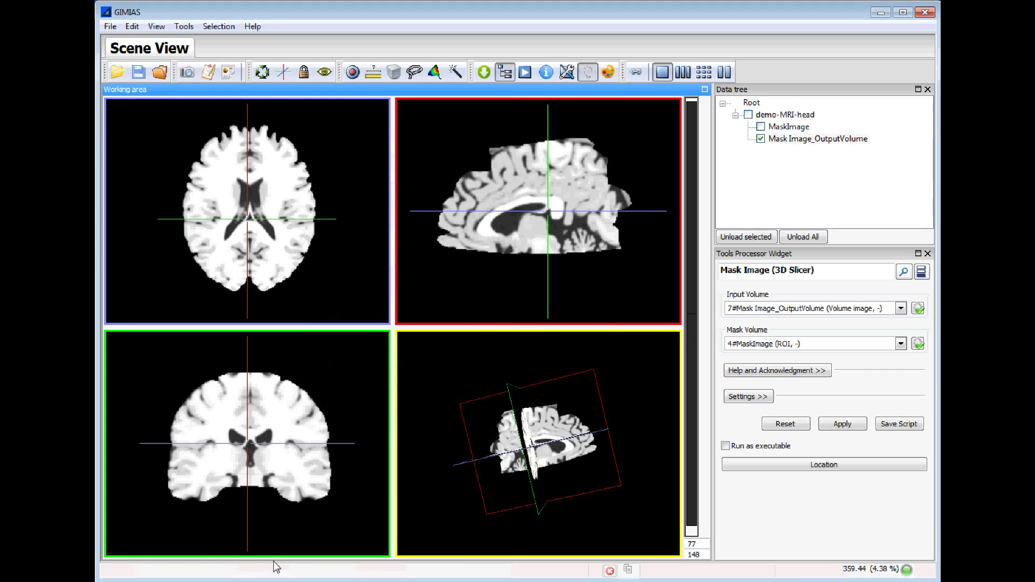
Step: Enlarge the 3D view and turn on volume rendering of the brain with slice planes hidden
double_click(515, 420)
left_click_drag(282, 280, 199, 259)
left_click(928, 254)
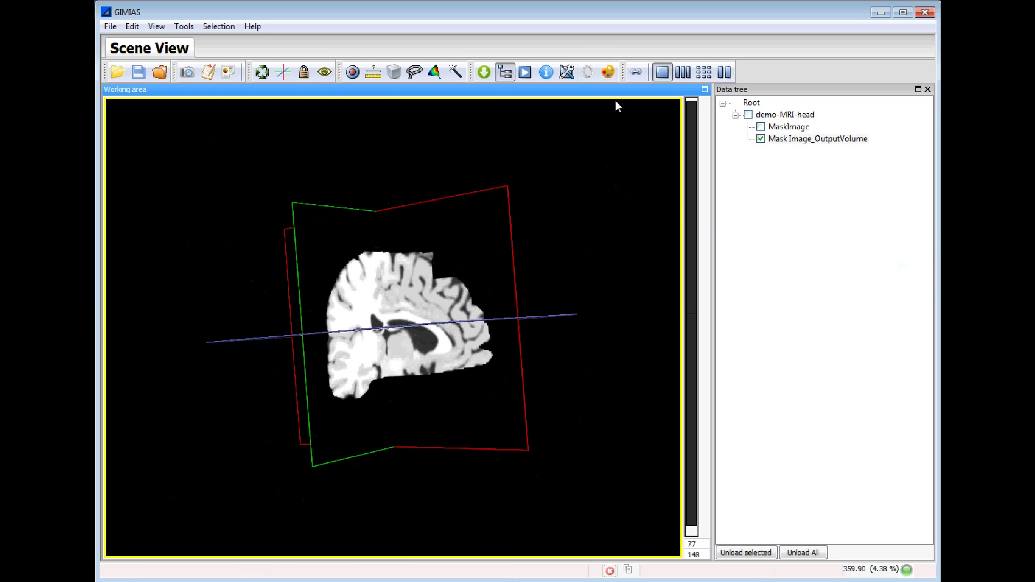
left_click(608, 71)
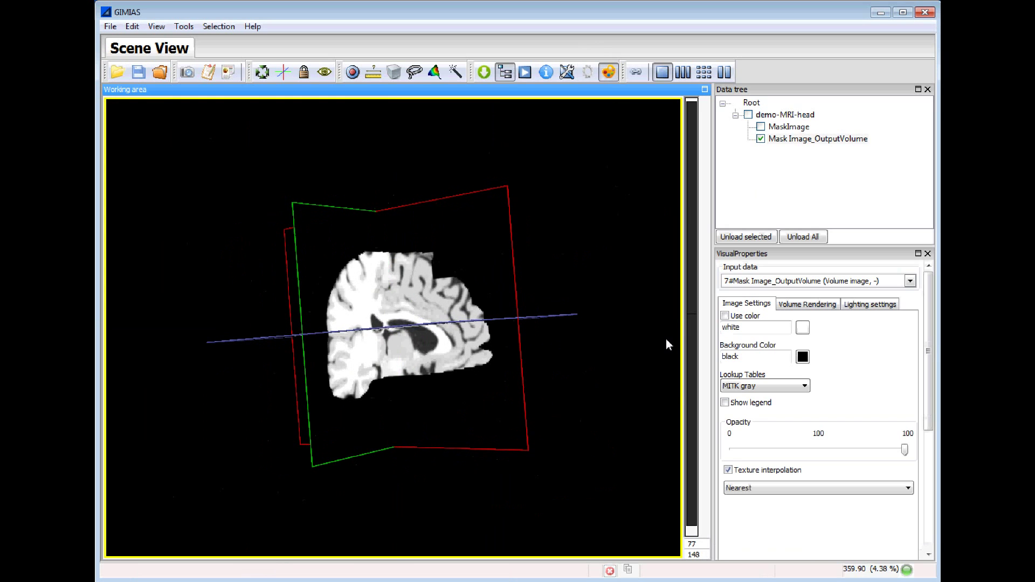
left_click(809, 304)
left_click(740, 323)
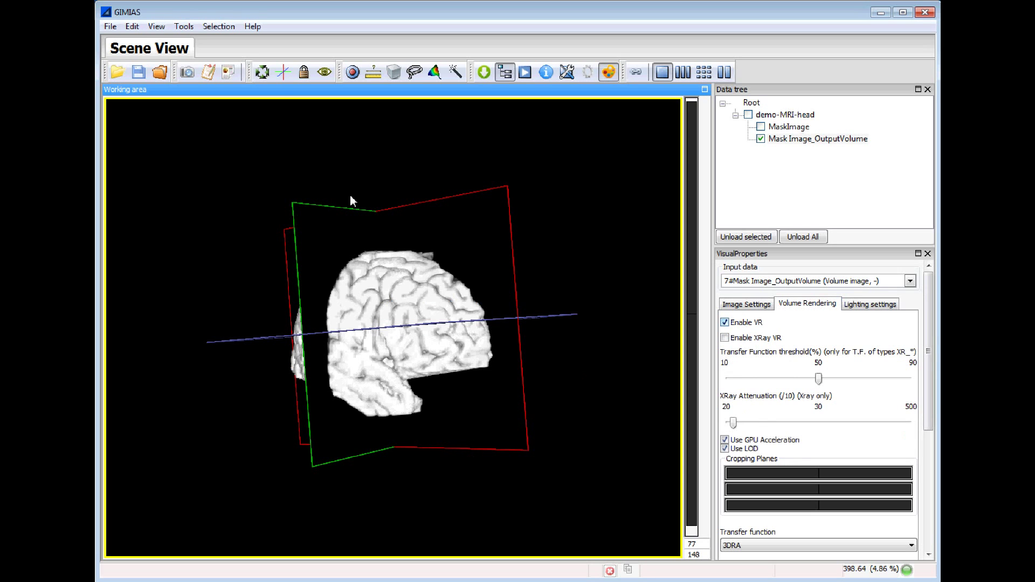
left_click(325, 75)
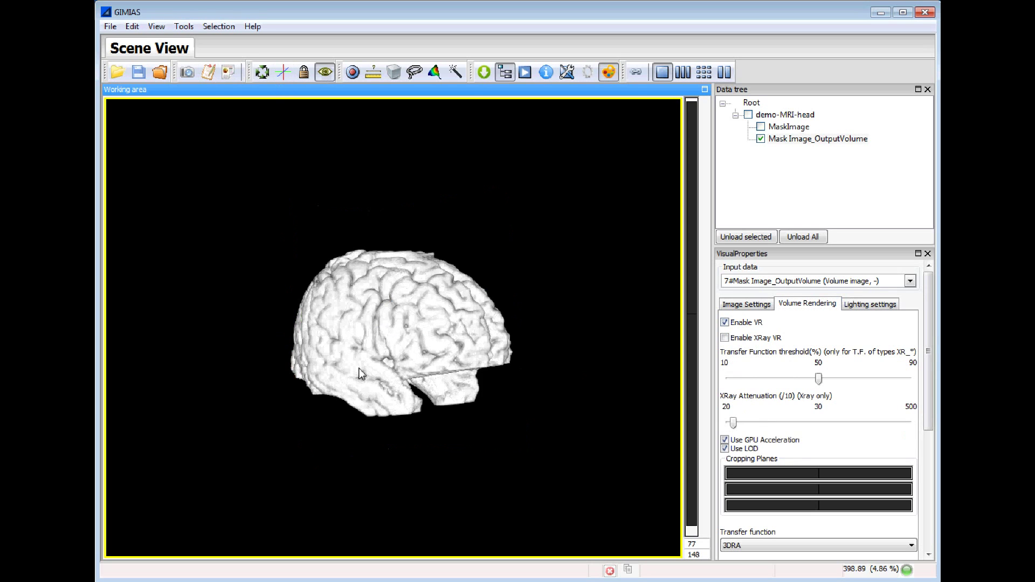
Step: Set the transfer function to MR_GENERIC and rotate the brain rendering to a side view
left_click_drag(359, 368, 273, 341)
left_click_drag(929, 351, 928, 424)
left_click(766, 405)
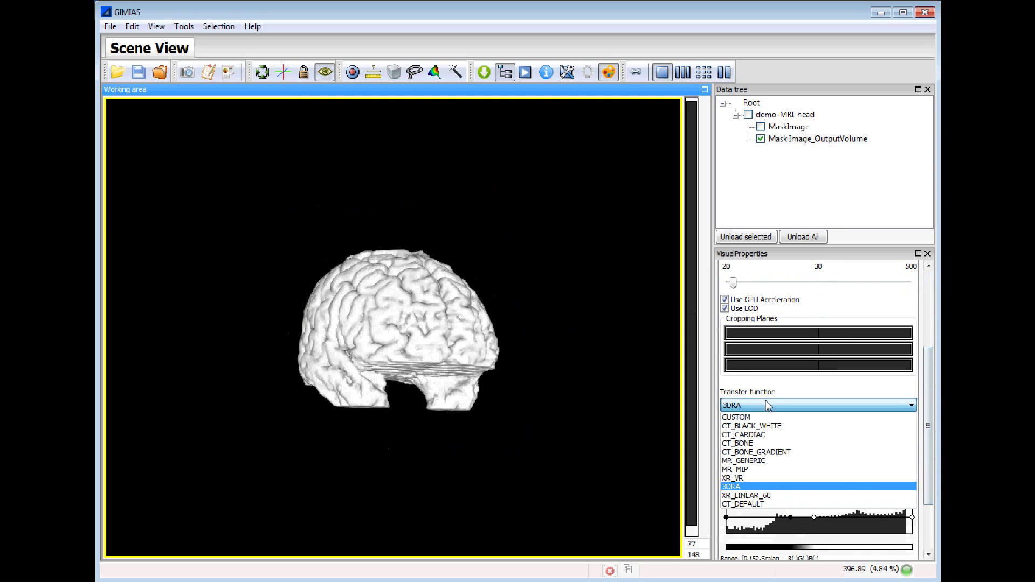
left_click(766, 434)
key("Down")
key("Down")
key("Down")
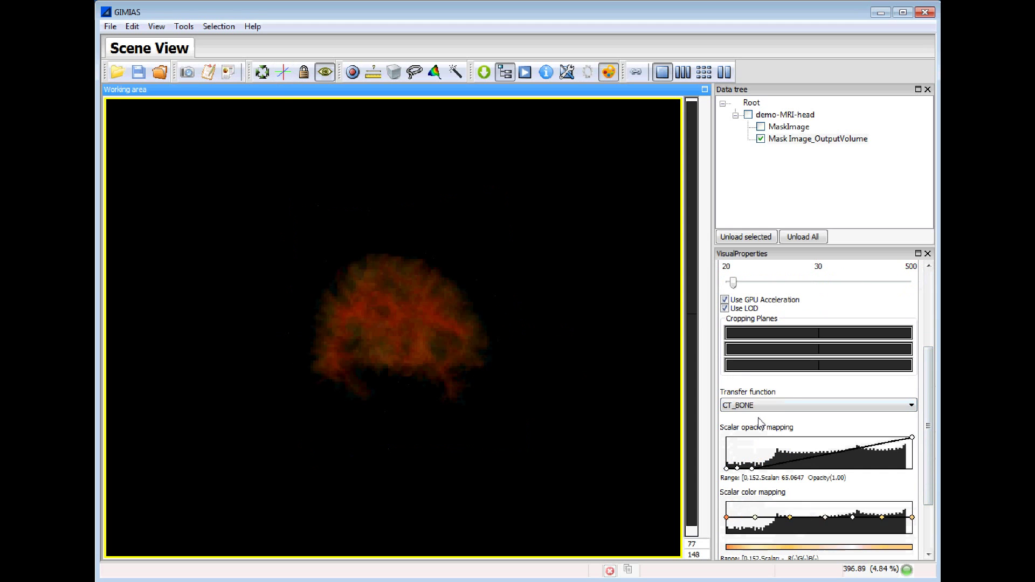
left_click_drag(532, 373, 318, 270)
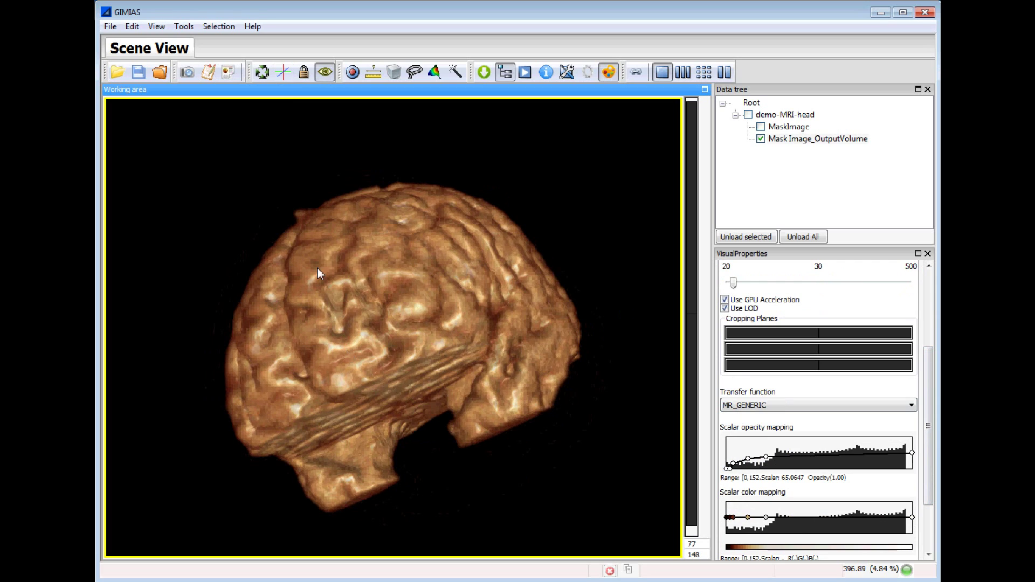
left_click(187, 73)
Step: Title the snapshot 'Volume rendering', add it to Report1, and export the report to PDF
left_click_drag(249, 97, 377, 127)
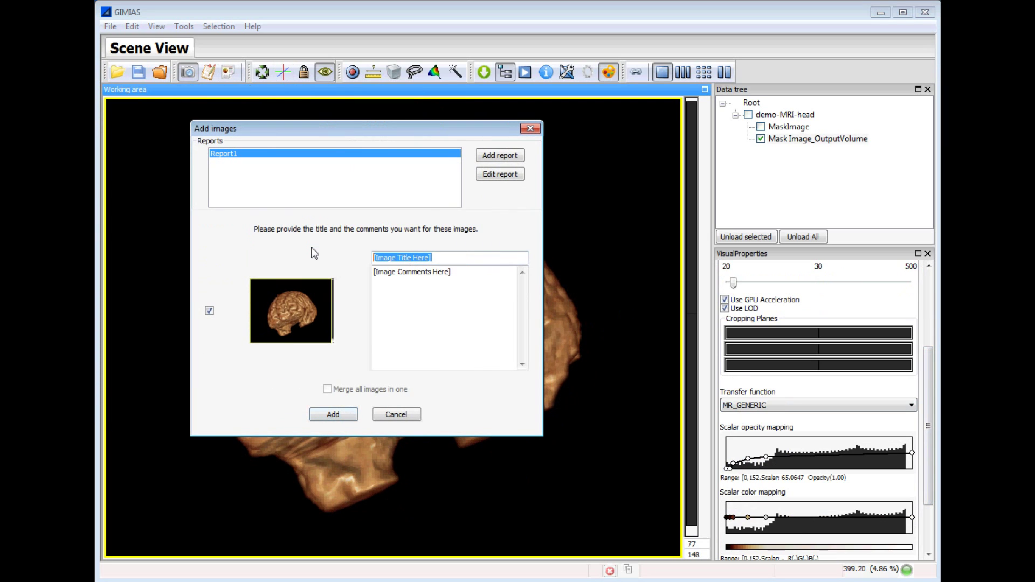
type("Volume rendering")
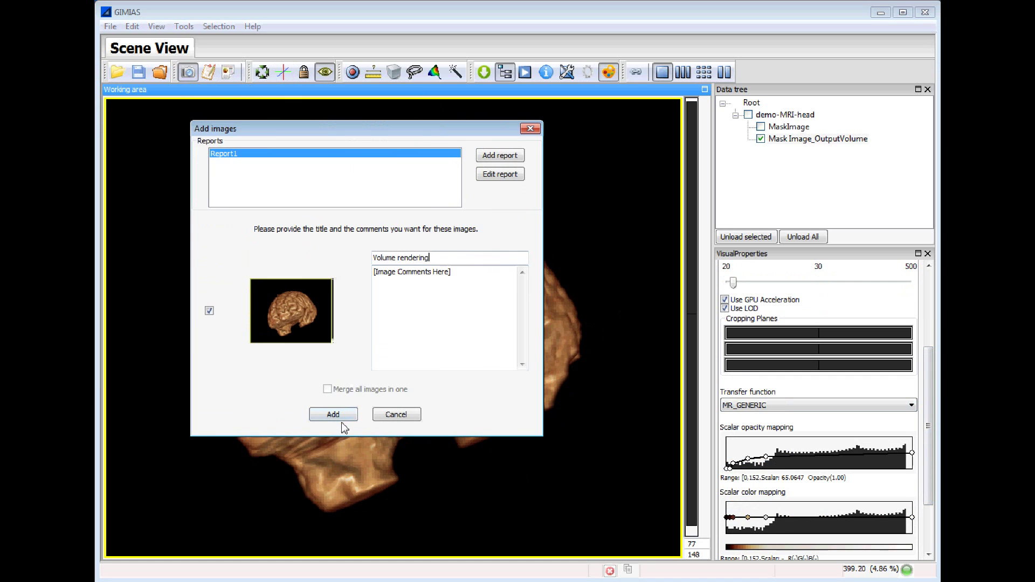
left_click(342, 418)
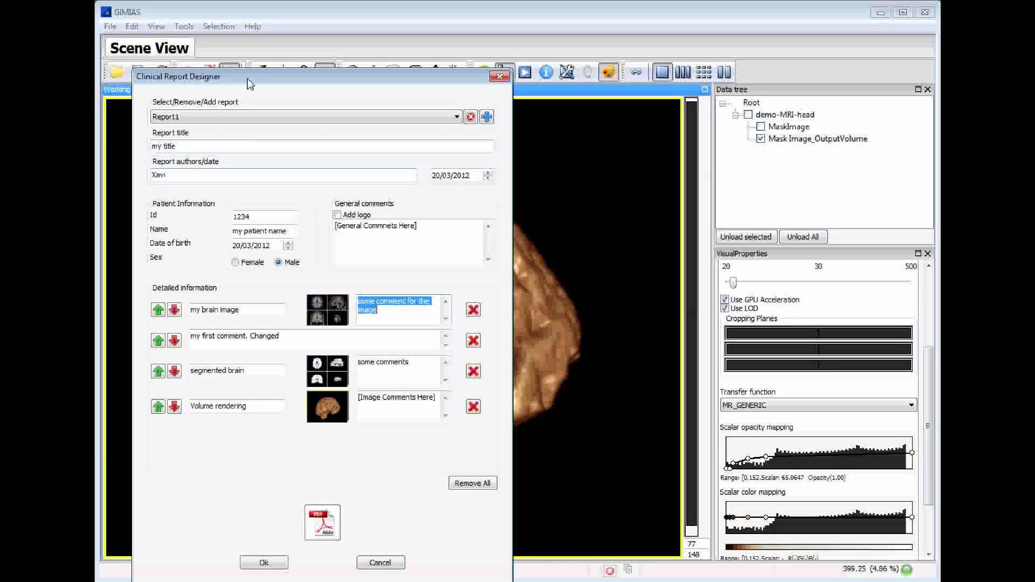
left_click_drag(251, 23, 414, 22)
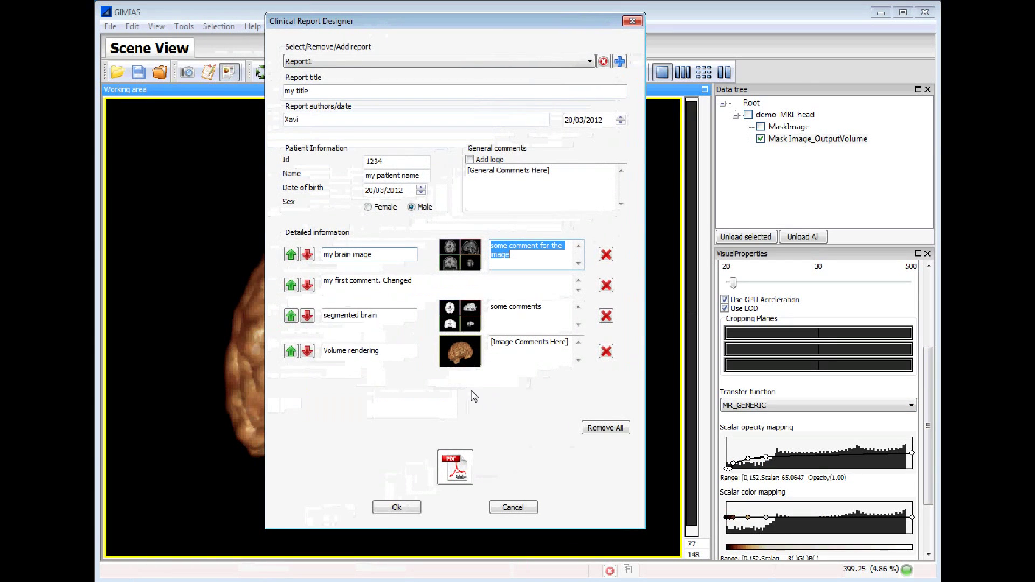
left_click(458, 473)
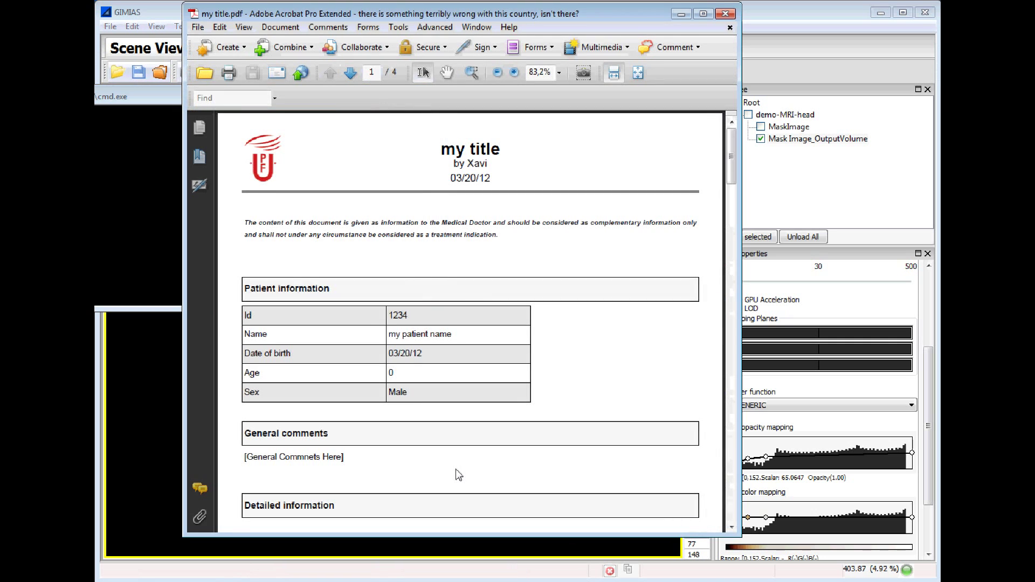
Step: Scroll through the four pages of my title.pdf to review the report
left_click_drag(732, 156, 729, 297)
left_click_drag(351, 227, 237, 227)
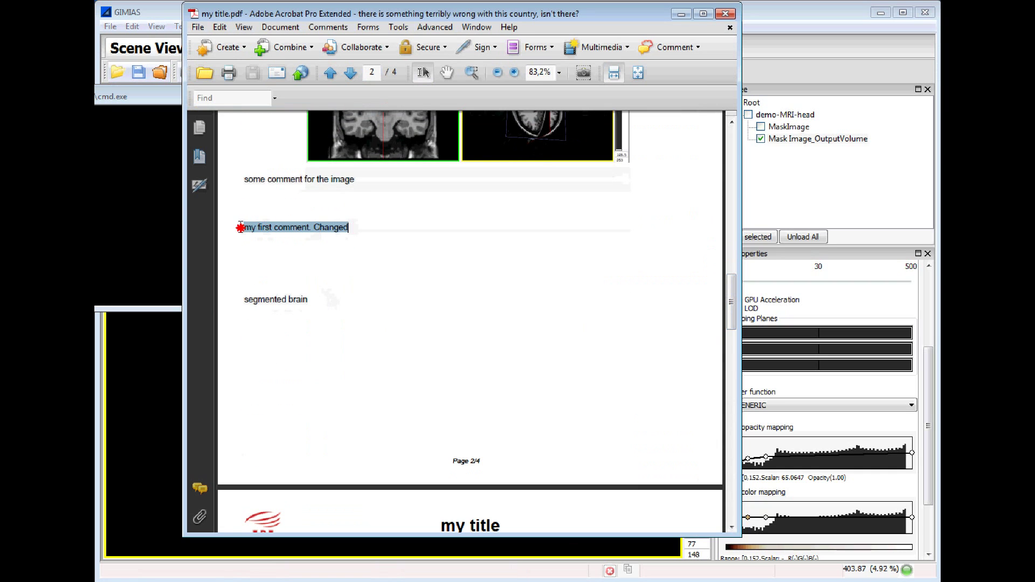
left_click_drag(730, 305, 723, 384)
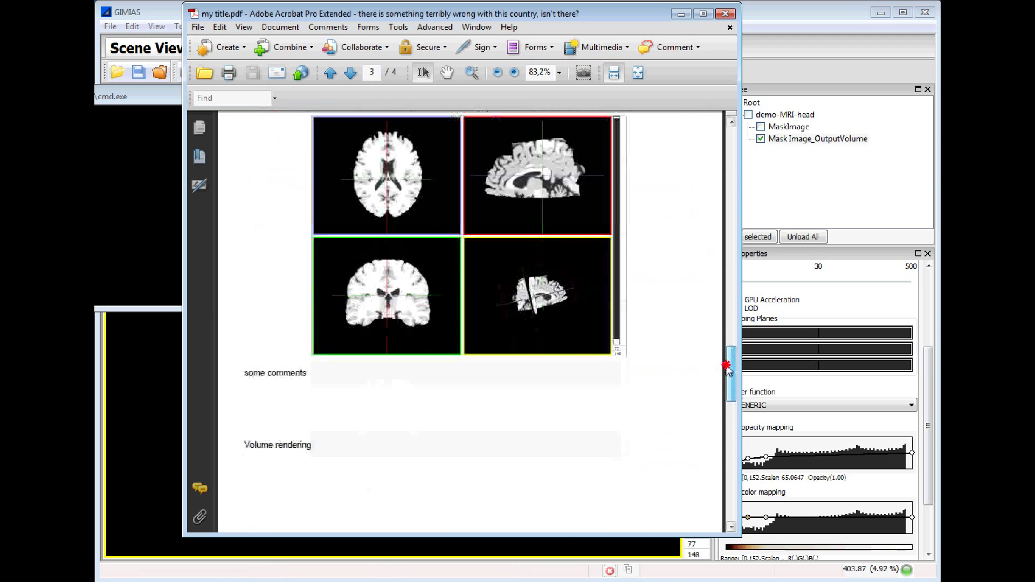
left_click_drag(728, 369, 574, 158)
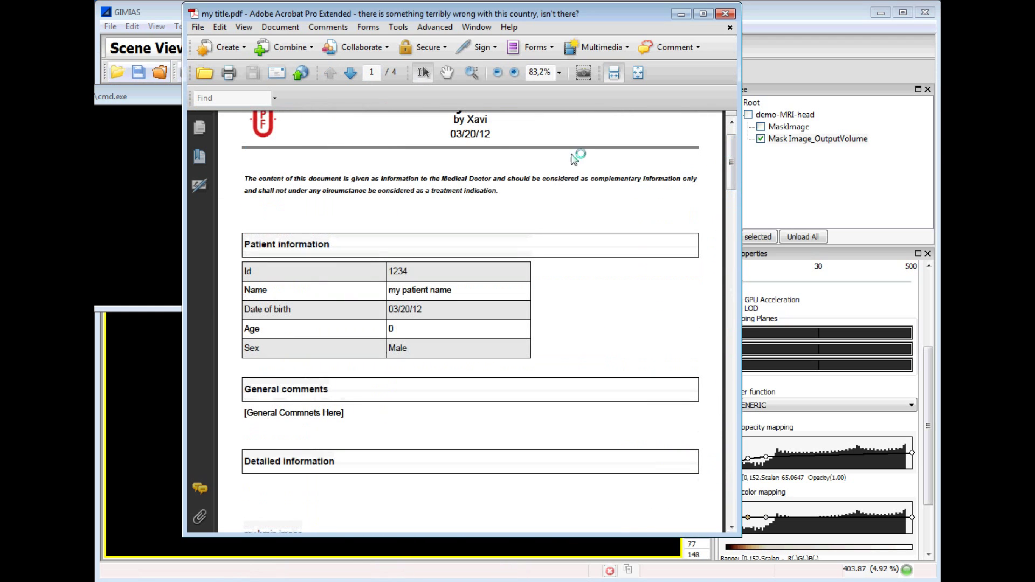
Step: Start File > Save As, then cancel without saving under a new name
left_click(203, 32)
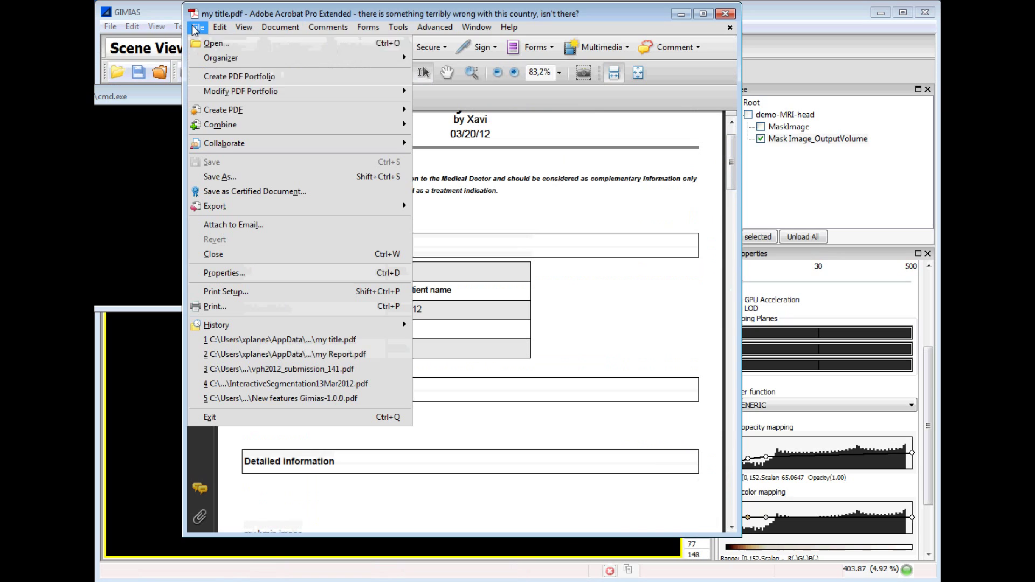
left_click(263, 180)
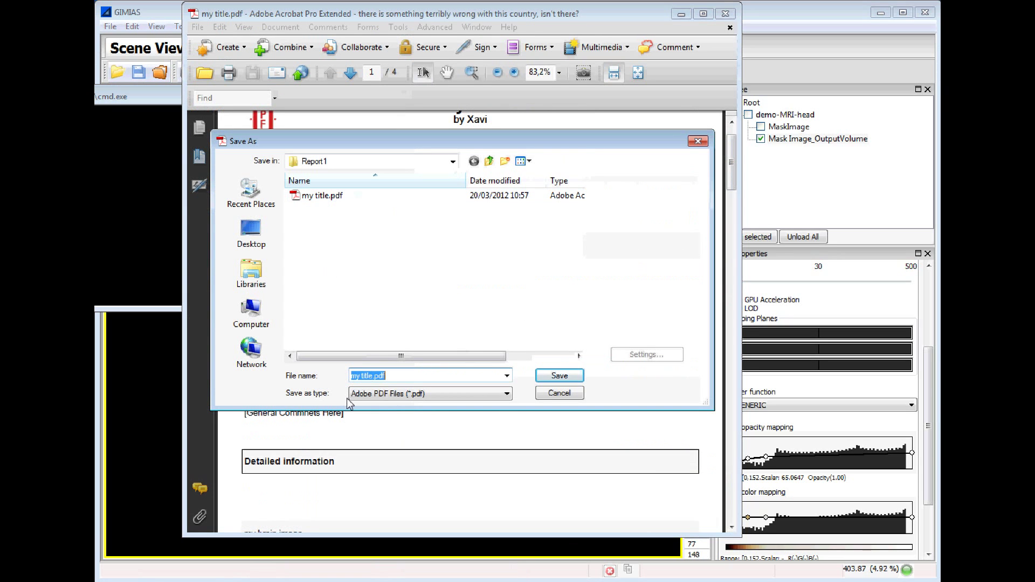
left_click(559, 394)
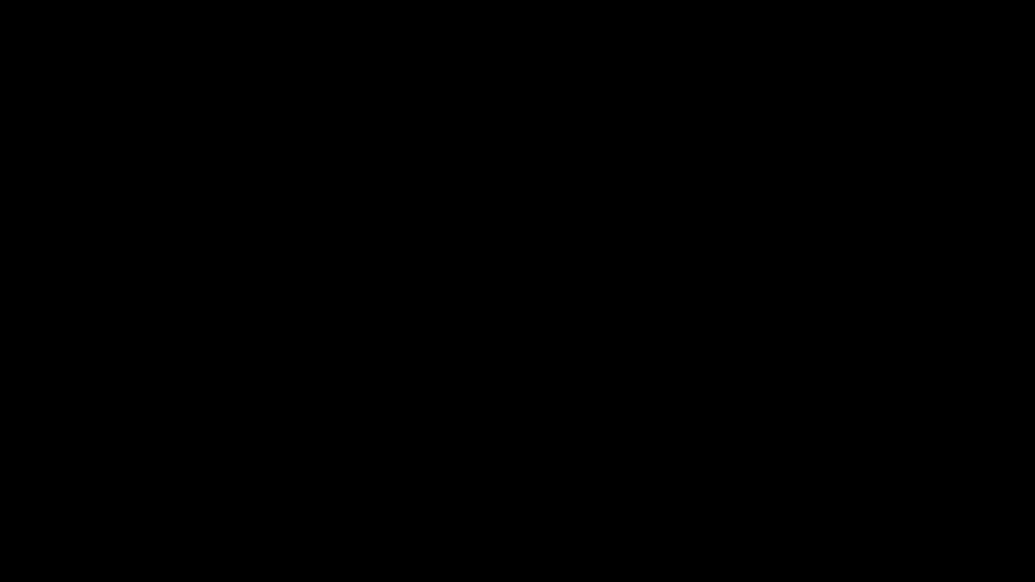